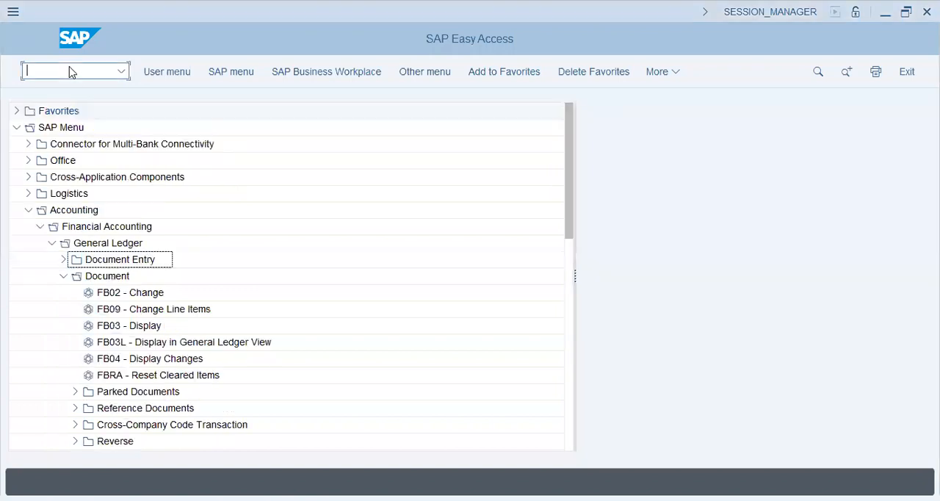
Step: Open transaction FBD1 to enter a recurring document
type("fb")
type("ra")
key("Return")
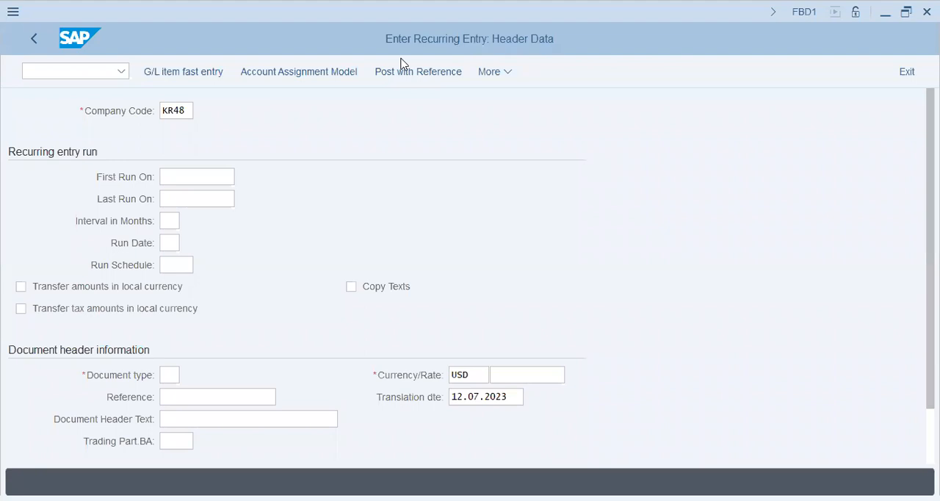
Step: Set the recurring entry's first run to 01.07.2023 and its last run to 31.12.2023
left_click(188, 176)
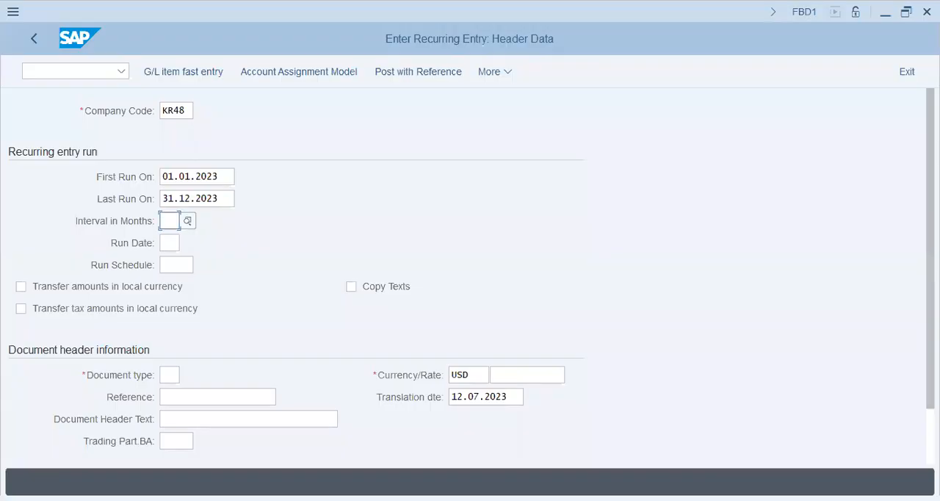
left_click_drag(228, 175, 55, 159)
type("01.07.2023")
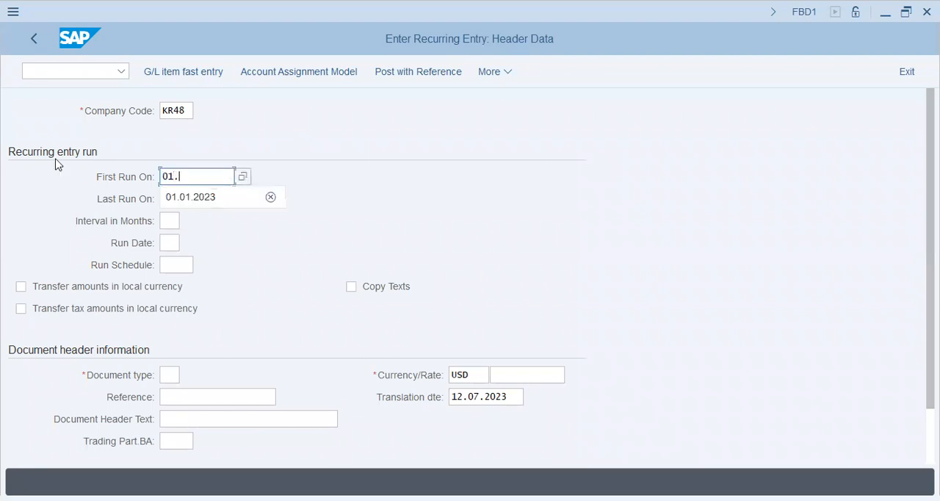
key("Tab")
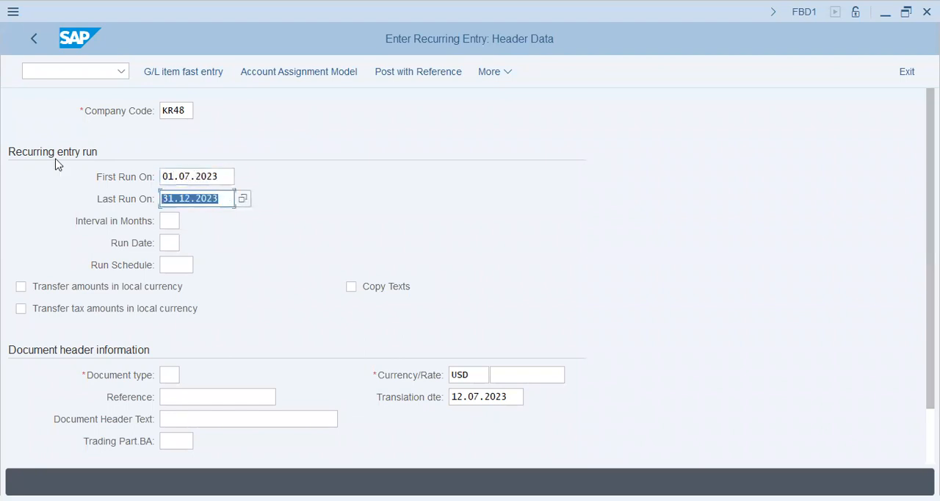
key("Tab")
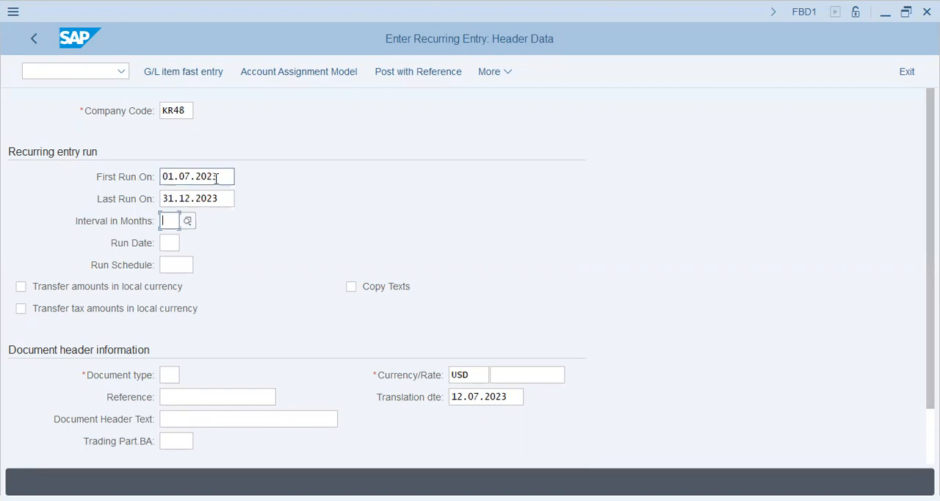
left_click_drag(224, 178, 39, 184)
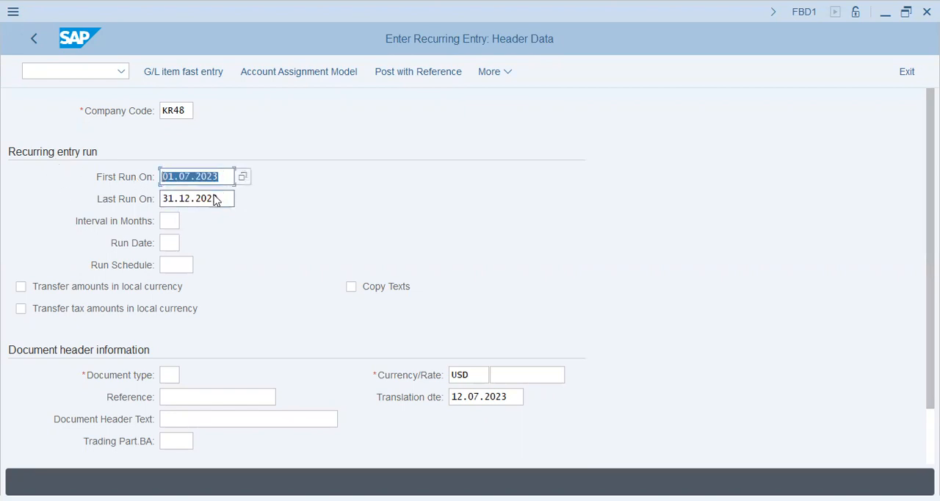
left_click_drag(228, 198, 2, 199)
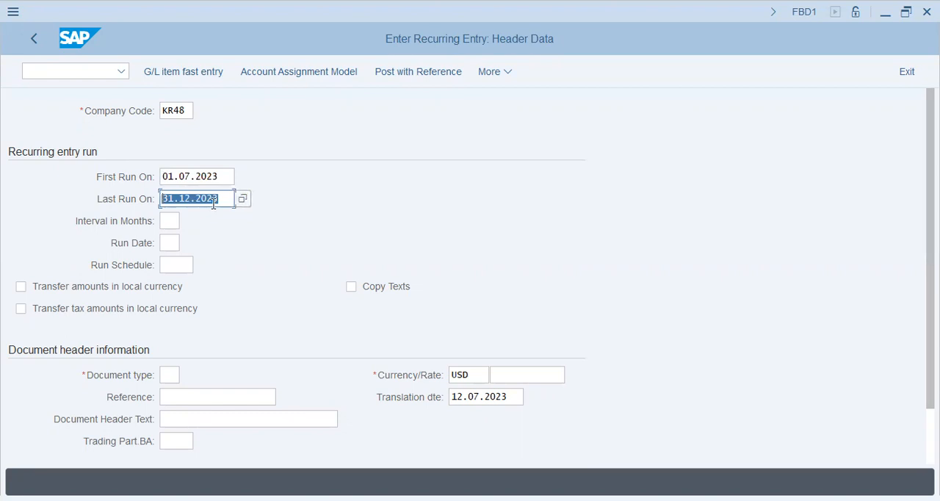
Step: Set the interval in months to 01 and the run date to 01
left_click(168, 220)
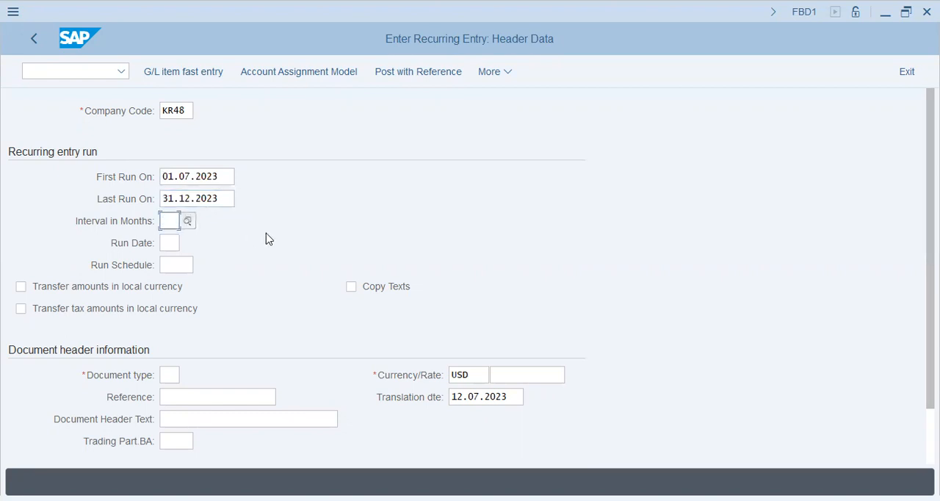
type("01")
key("Tab")
type("01")
key("Tab")
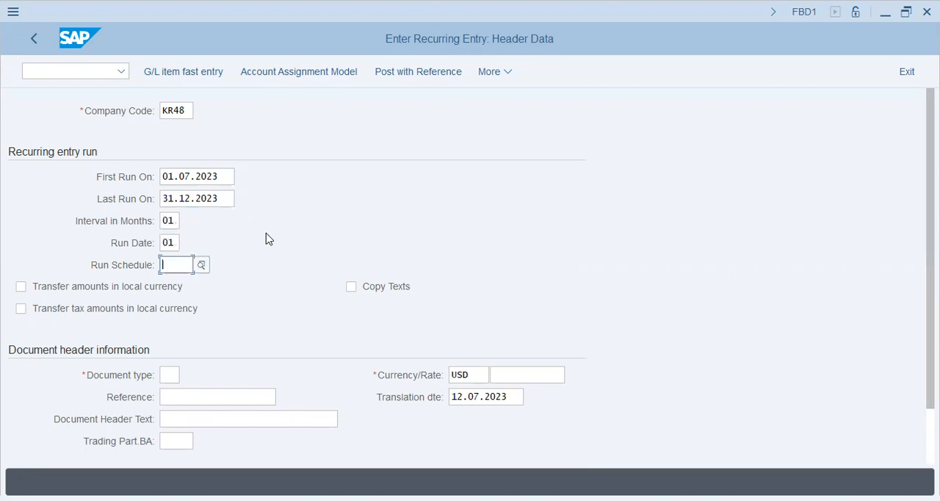
Step: Review the first run, last run, interval and run date entries of the recurring entry
left_click_drag(225, 170, 76, 180)
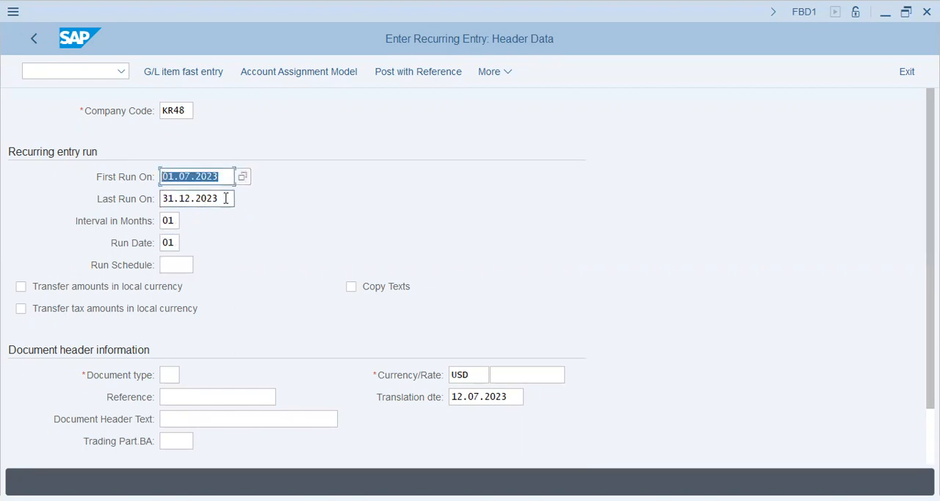
left_click_drag(227, 198, 19, 205)
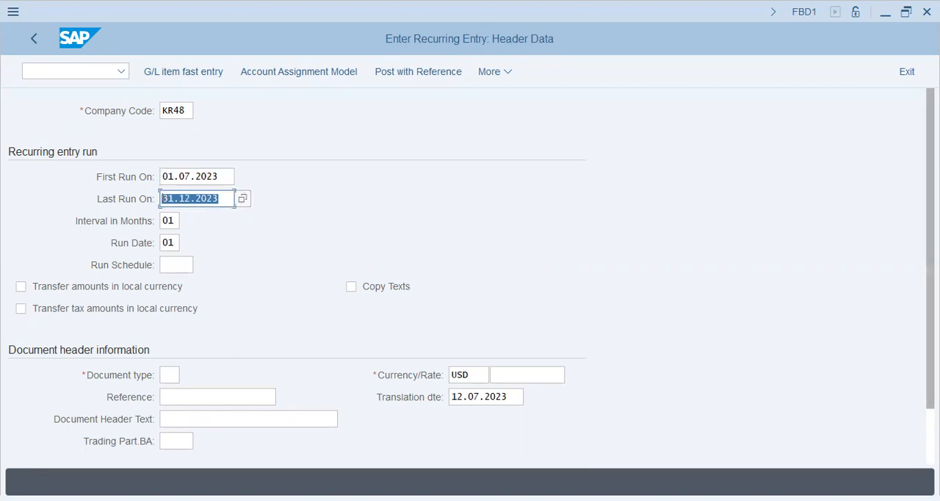
left_click_drag(931, 237, 930, 293)
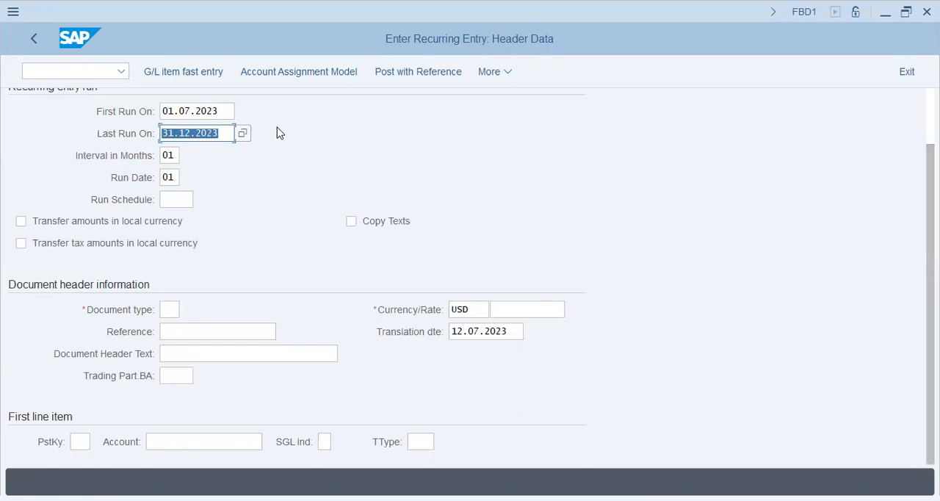
left_click(222, 111)
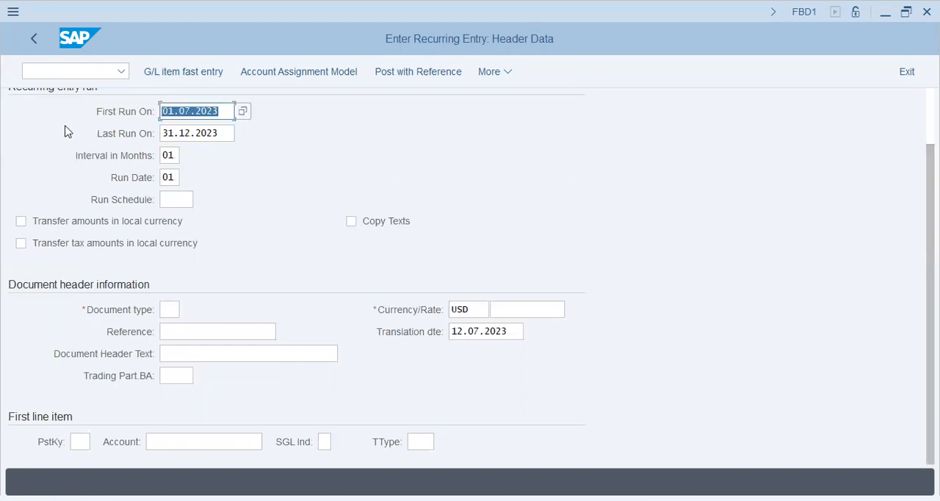
left_click(177, 308)
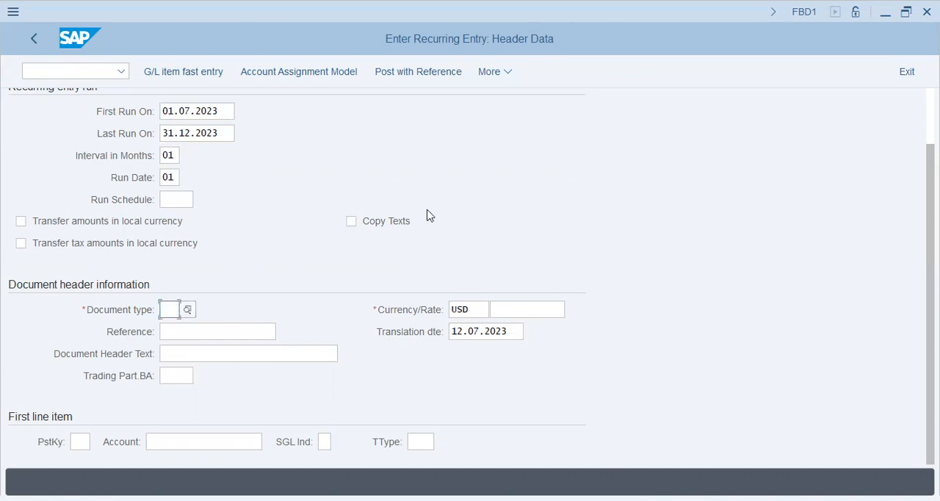
left_click(215, 111)
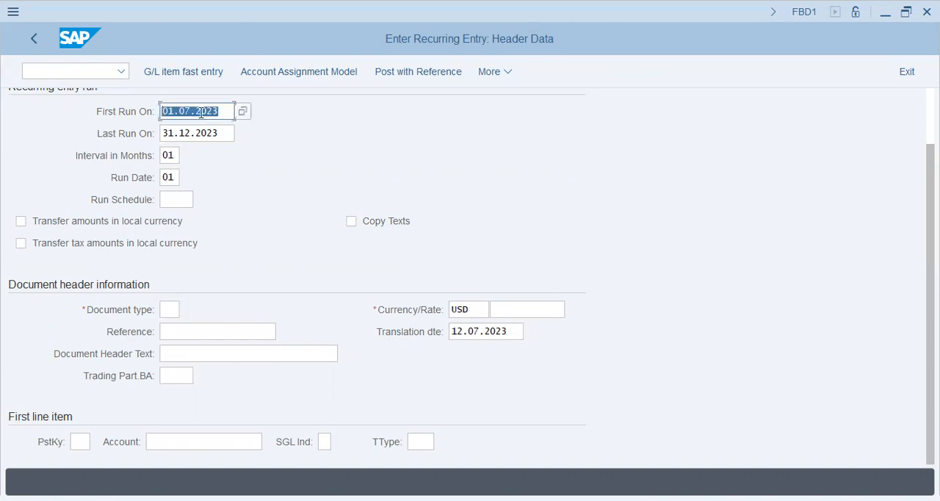
left_click_drag(216, 110, 122, 118)
left_click(173, 160)
left_click_drag(173, 160, 63, 160)
left_click_drag(172, 180, 141, 184)
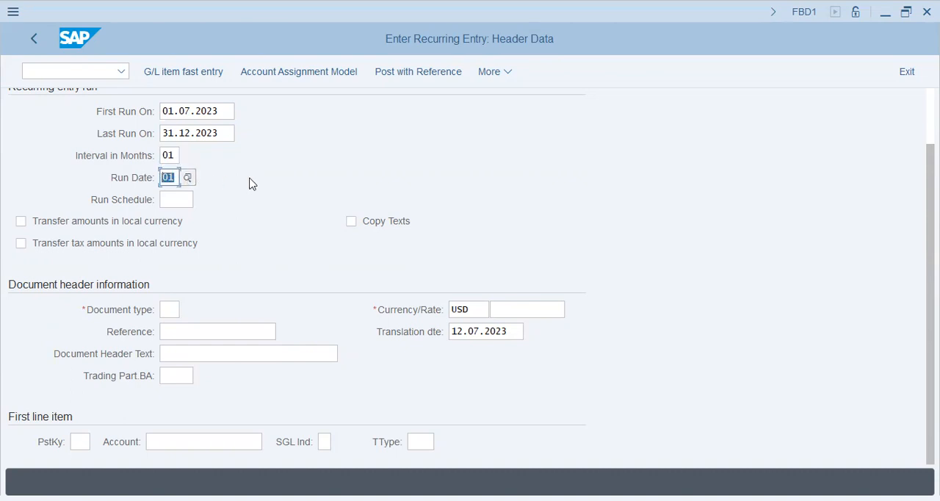
Step: Set document type AB and enter Event/5200/KR48 as both the reference and the document header text
left_click(169, 196)
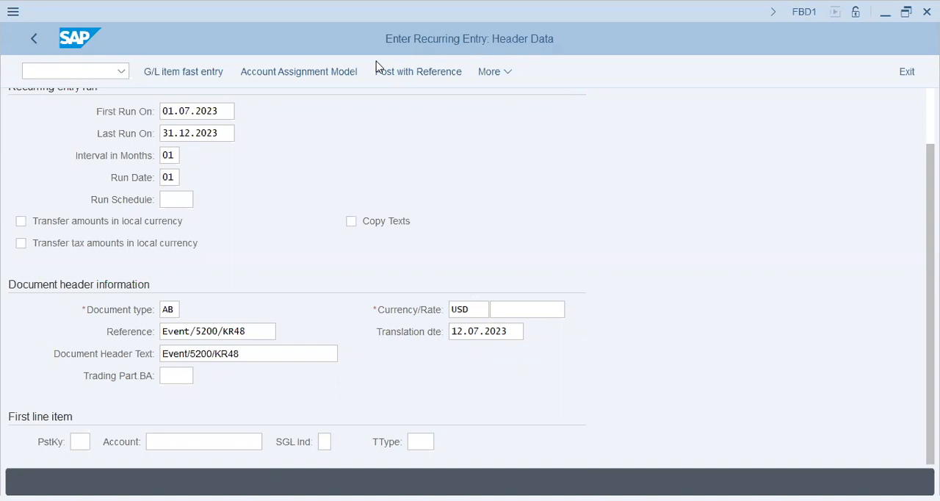
left_click(83, 437)
key("alt+Tab")
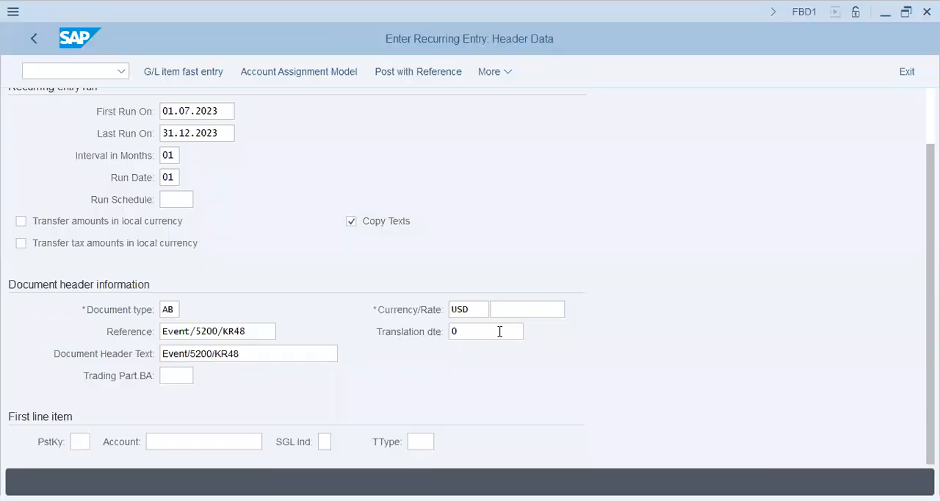
Step: Set the document header's translation date to 31.07.2023
left_click(499, 331)
type("01.07.2023")
key("BackSpace")
key("BackSpace")
key("BackSpace")
key("BackSpace")
key("BackSpace")
type("30")
key("BackSpace")
type("1.07.2023")
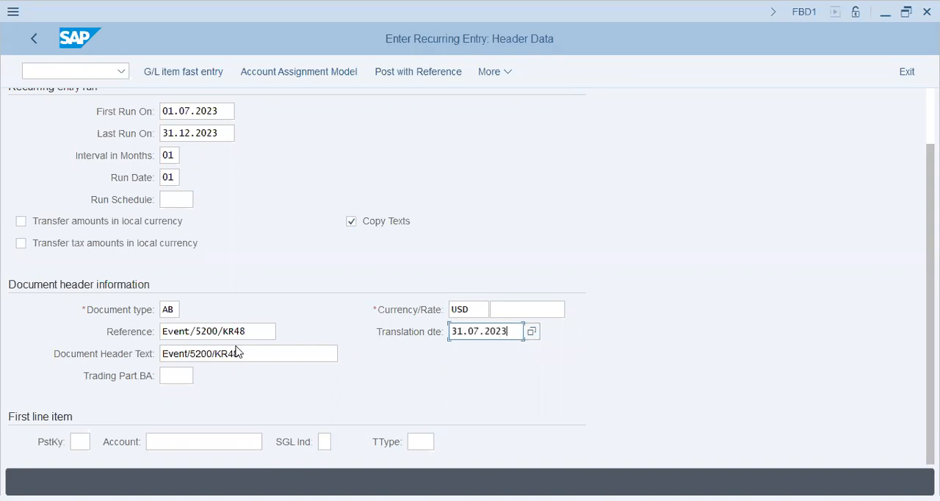
Step: Review the reference, header text, run dates, interval, run schedule and first line item fields of the recurring entry
left_click_drag(257, 332, 34, 357)
left_click_drag(241, 352, 2, 367)
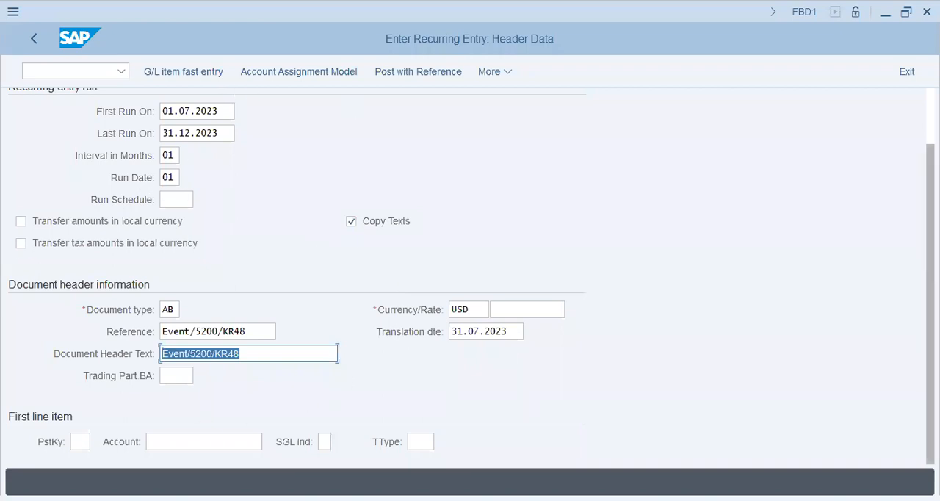
scroll(424, 215, "up", 1)
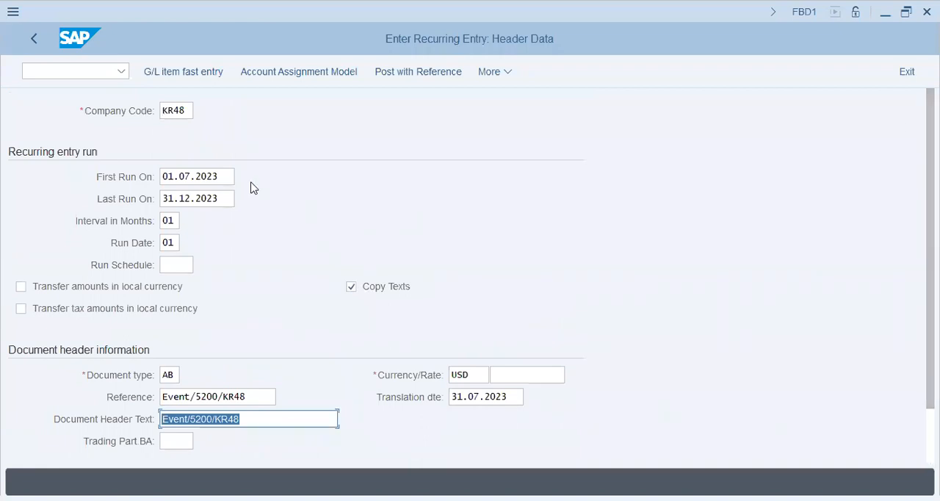
left_click_drag(229, 179, 97, 194)
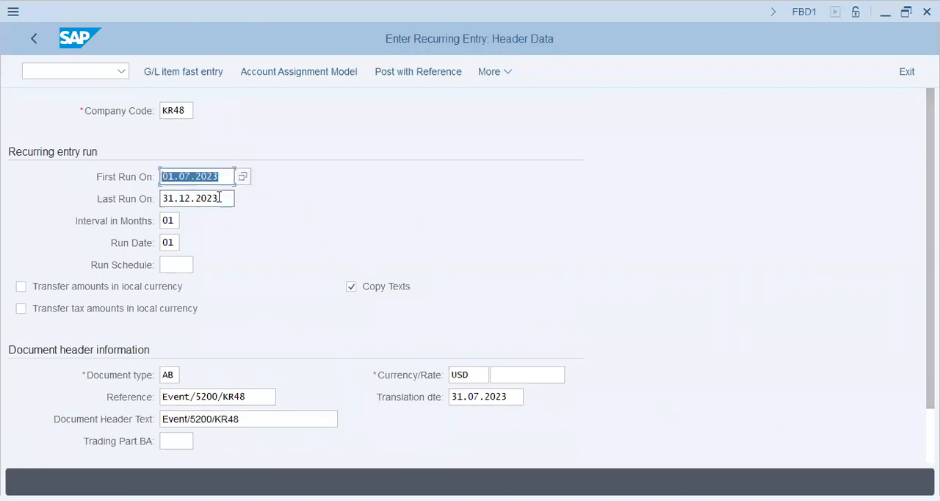
left_click_drag(220, 197, 59, 199)
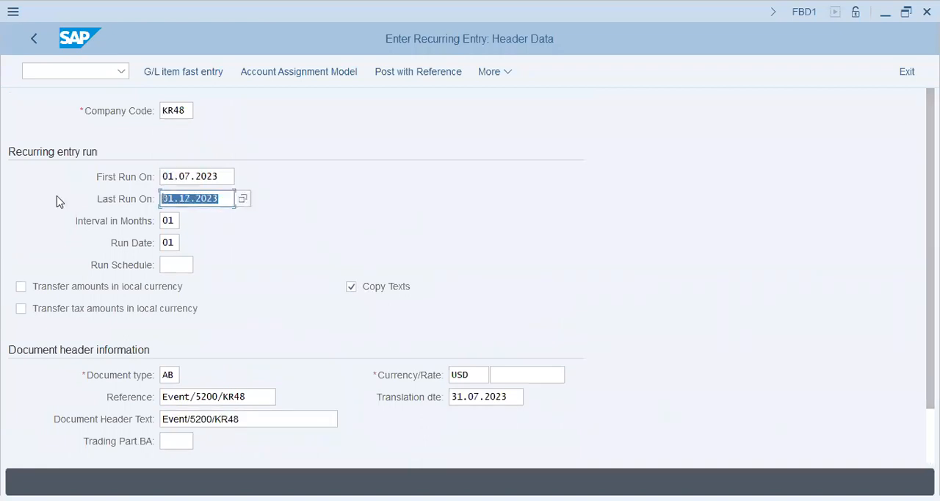
left_click(175, 222)
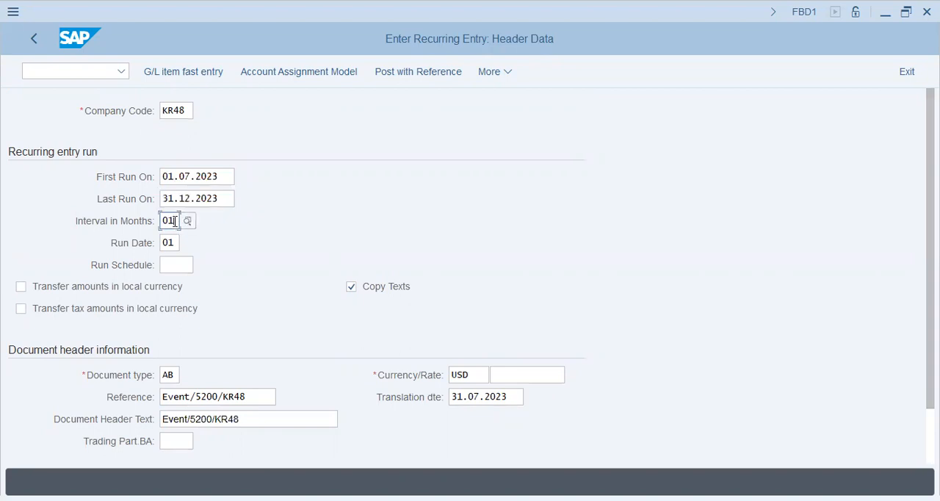
left_click(176, 266)
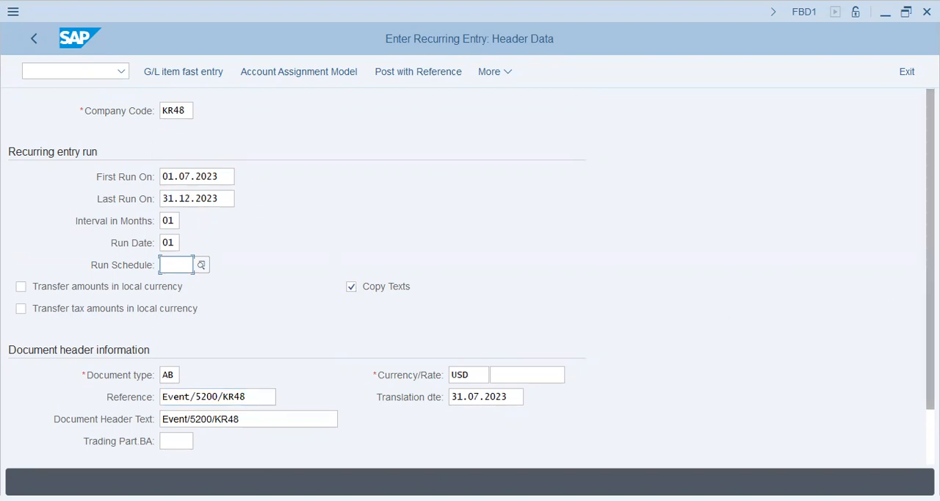
scroll(781, 404, "down", 2)
left_click(80, 441)
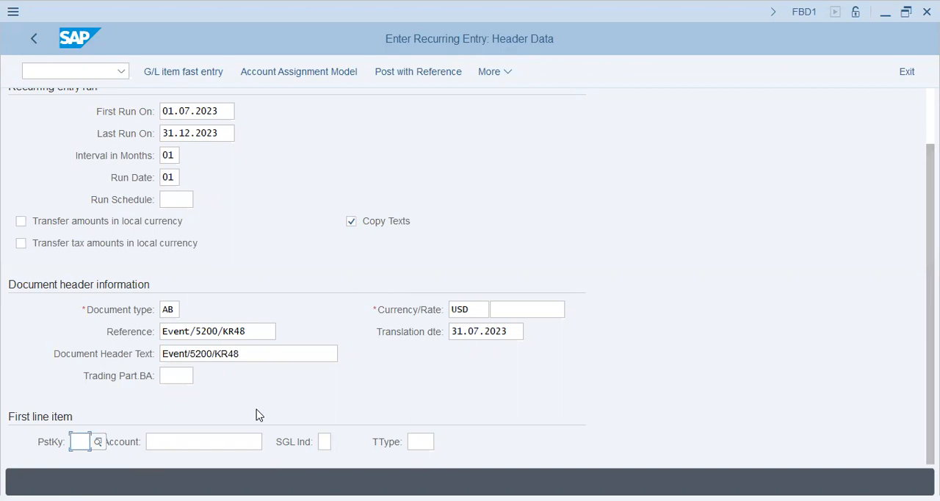
Step: Start the recurring entry for company code KR48 with first run 01.07.2023 and last run 31.12.2023
key("Return")
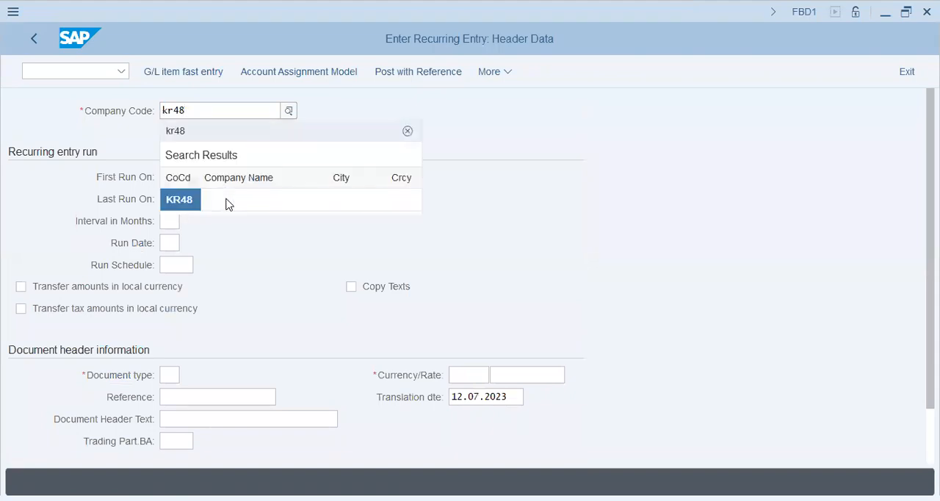
left_click(203, 177)
type("01.07.2023")
key("Tab")
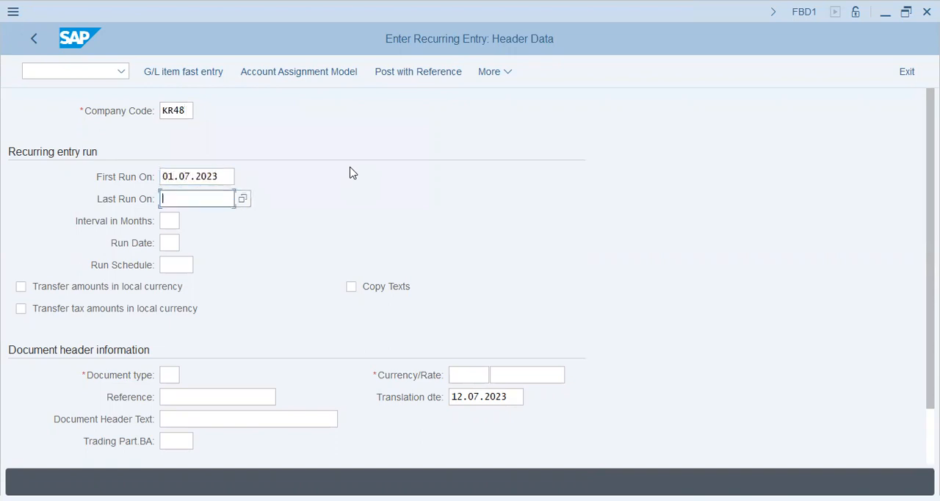
type("31.12.2023")
key("Tab")
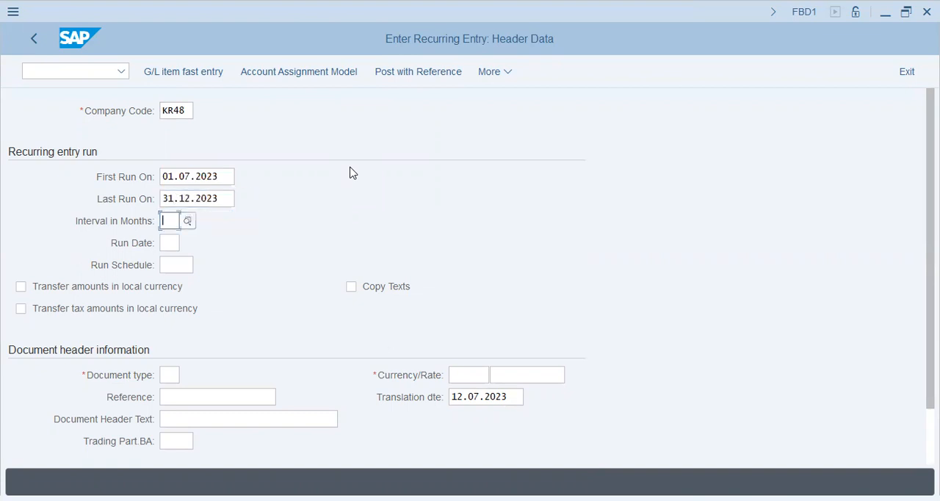
Step: Enter 01 for both the interval in months and the run date of the KR48 recurring entry
type("01")
key("Tab")
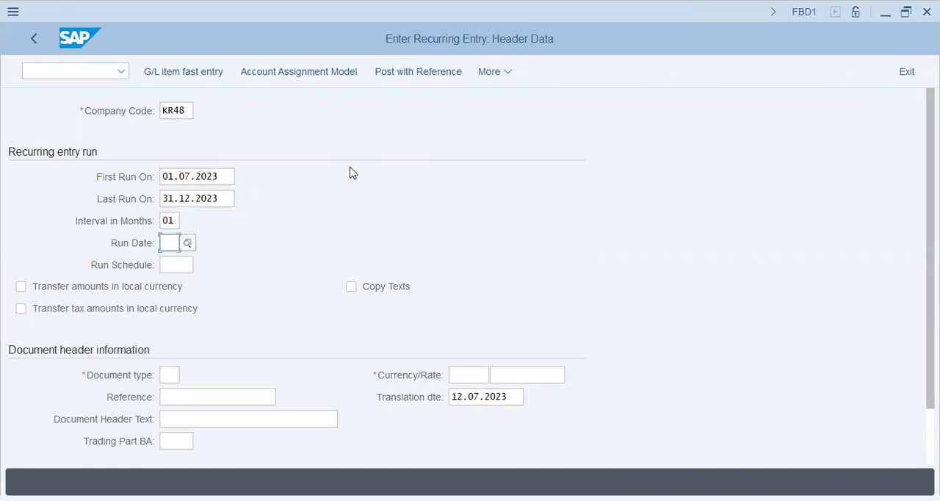
type("1")
key("Tab")
type("01")
key("Tab")
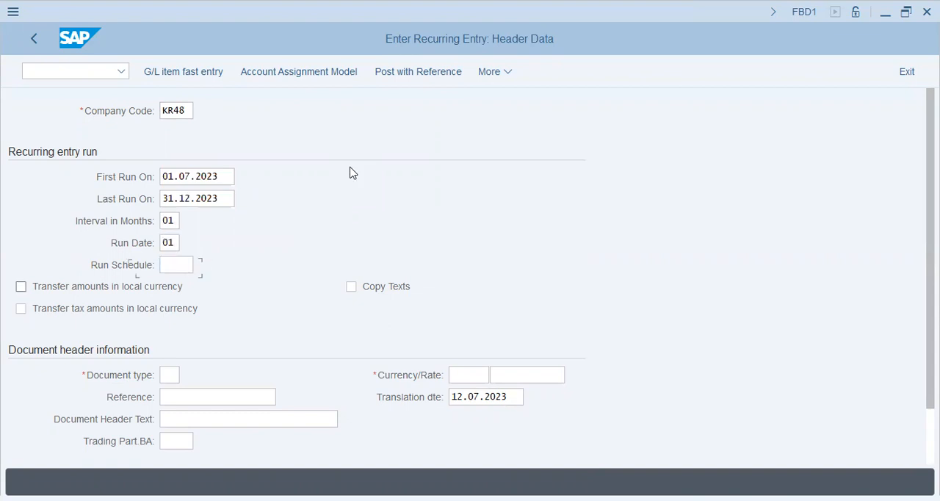
Step: Turn on Copy Texts for the recurring entry, leaving both local currency transfer options off
key("space")
key("space")
key("Tab")
key("space")
key("Tab")
Step: Set the document type to AB and the currency to USD in the document header information
type("ab")
key("Tab")
key("Tab")
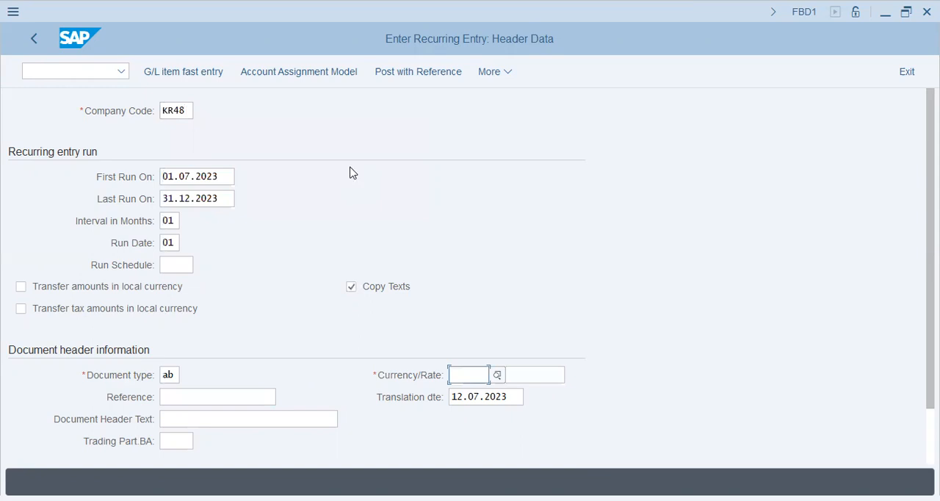
type("usd")
key("Tab")
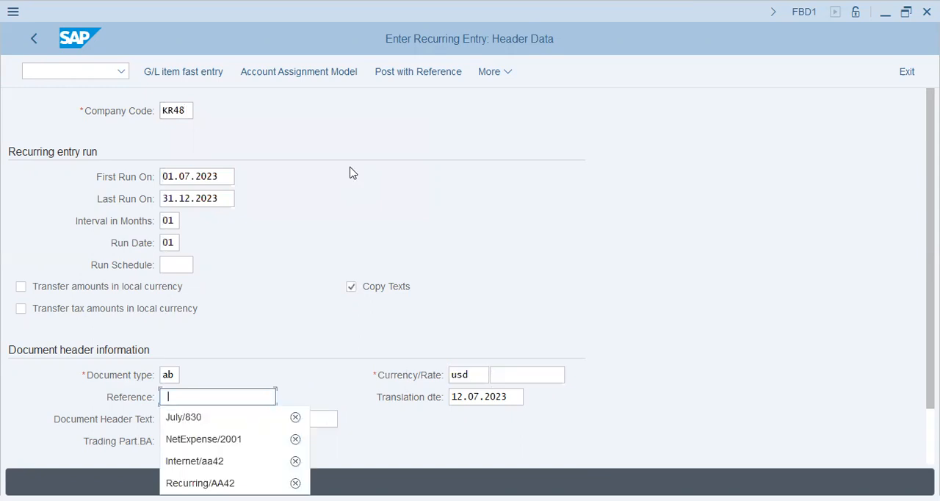
Step: Enter event/5200/kr48 as both the reference and the document header text of the recurring entry
key("Down")
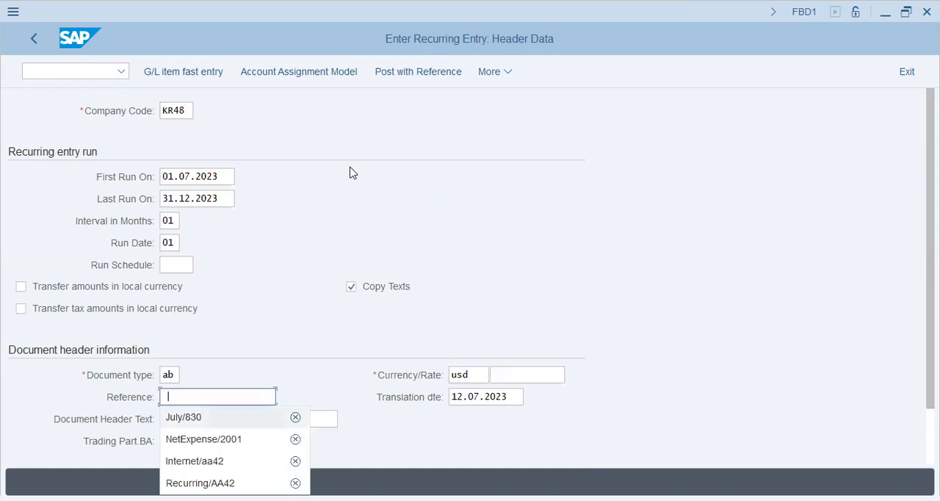
type("ev")
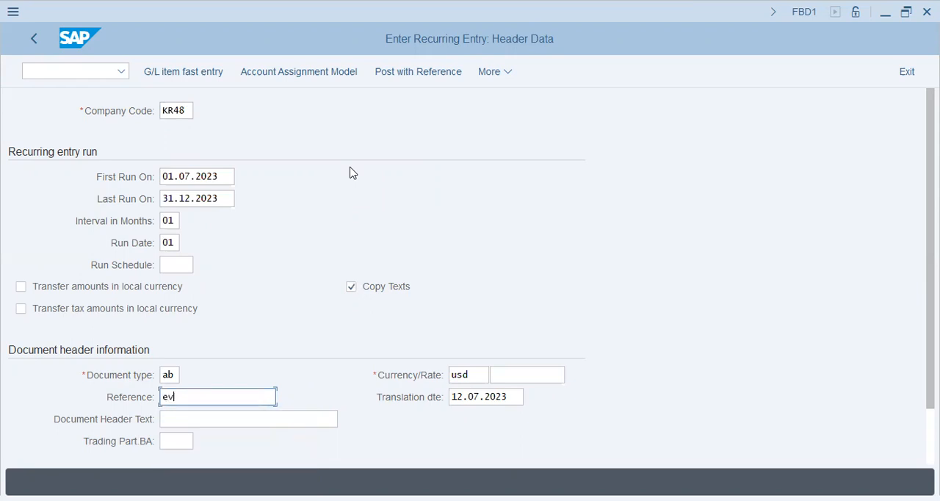
type("ent/5200/kr48")
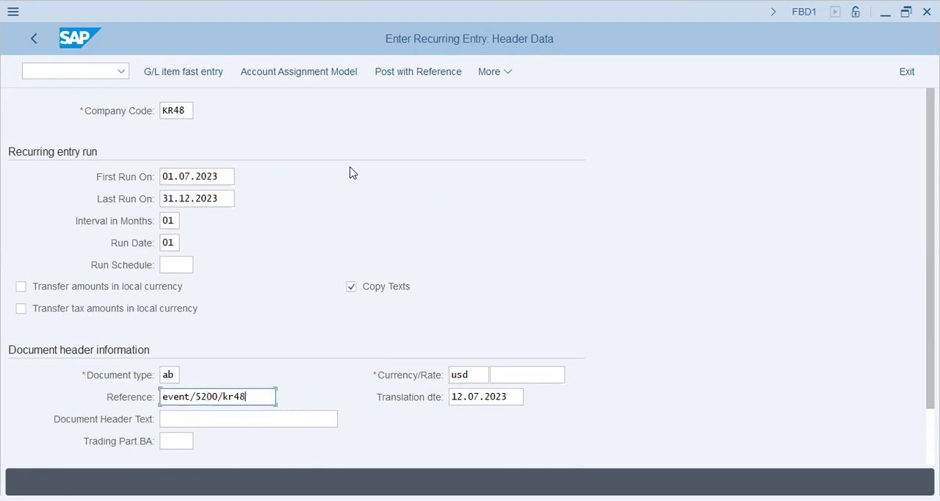
key("ctrl+a")
key("ctrl+c")
key("Tab")
key("ctrl+v")
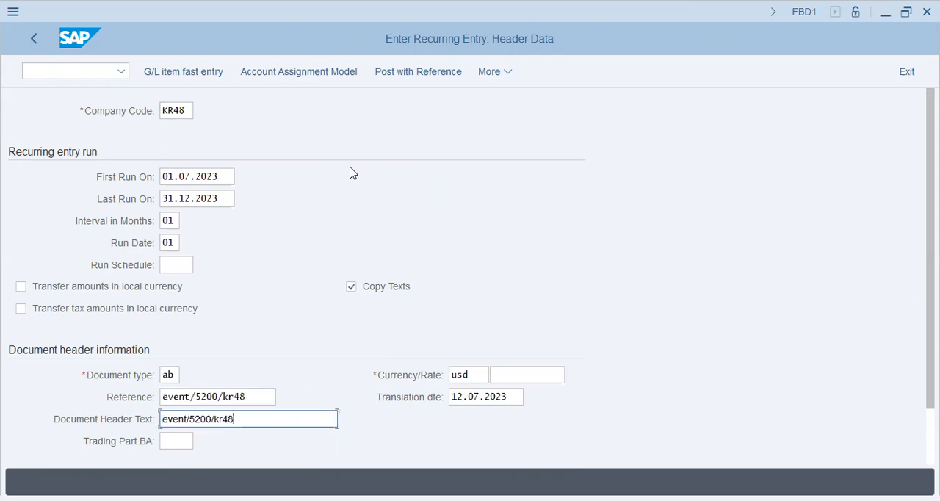
Step: Set the first line item's posting key to 40
key("Tab")
key("Tab")
key("Tab")
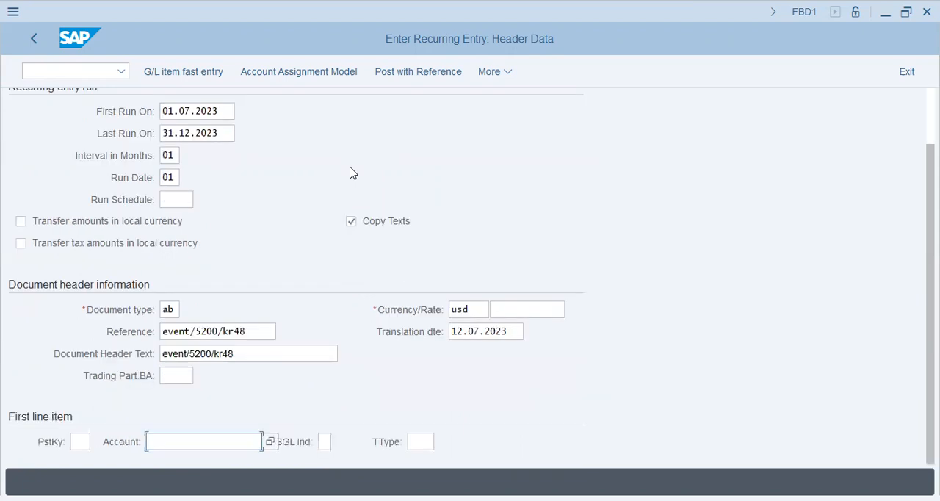
key("shift+Tab")
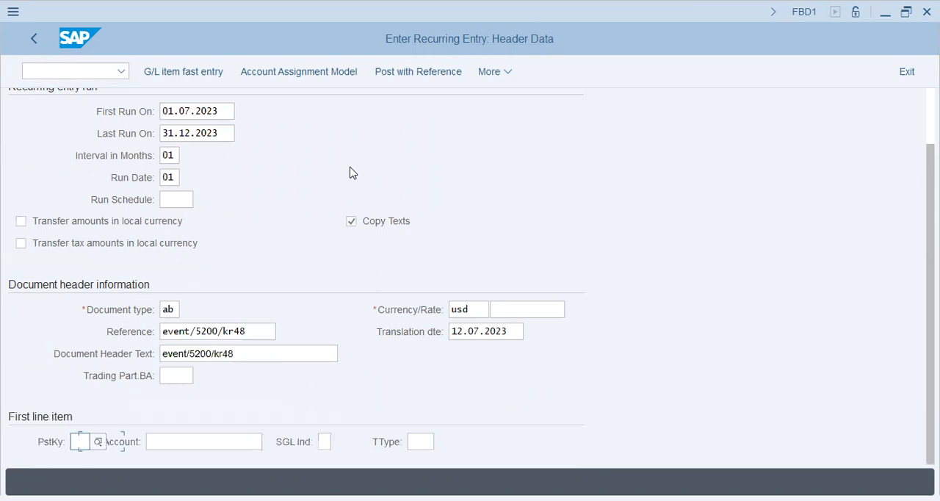
type("40")
key("Tab")
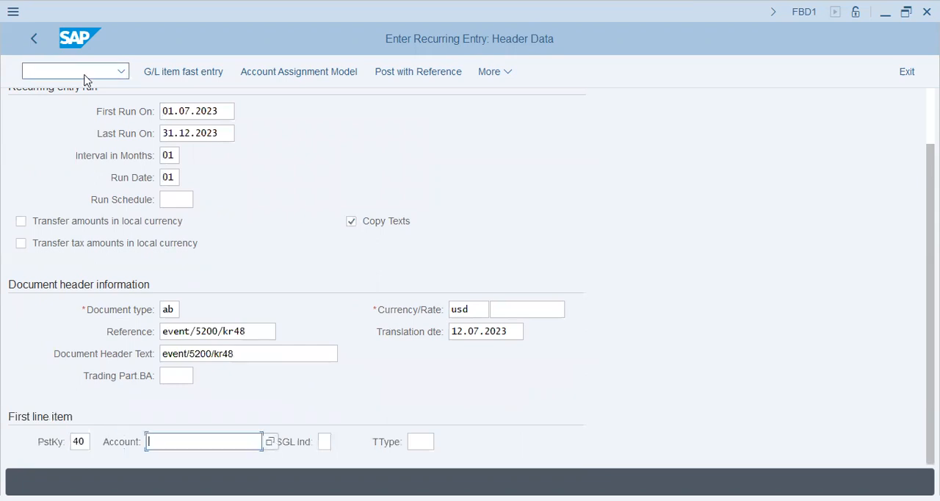
Step: Open transaction FS00 in a new session and change its account tree to company code KR48
left_click(83, 78)
type("/o")
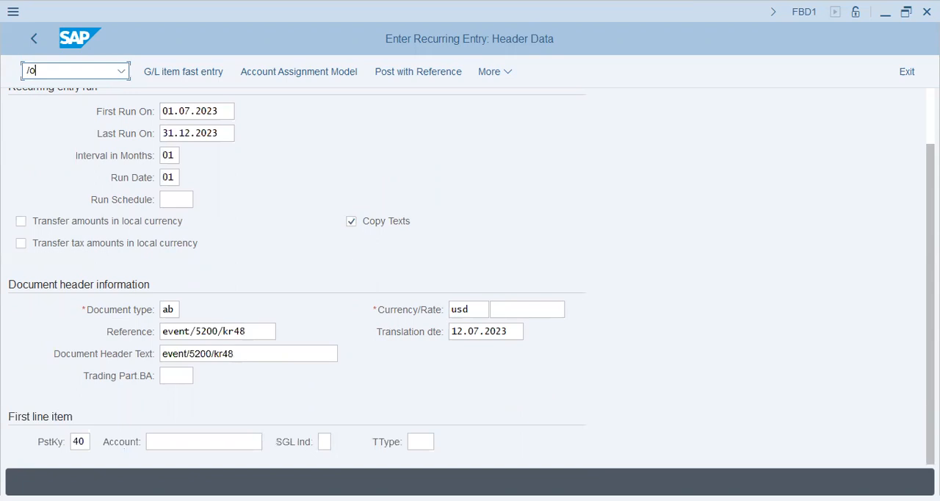
type("fs00")
key("Return")
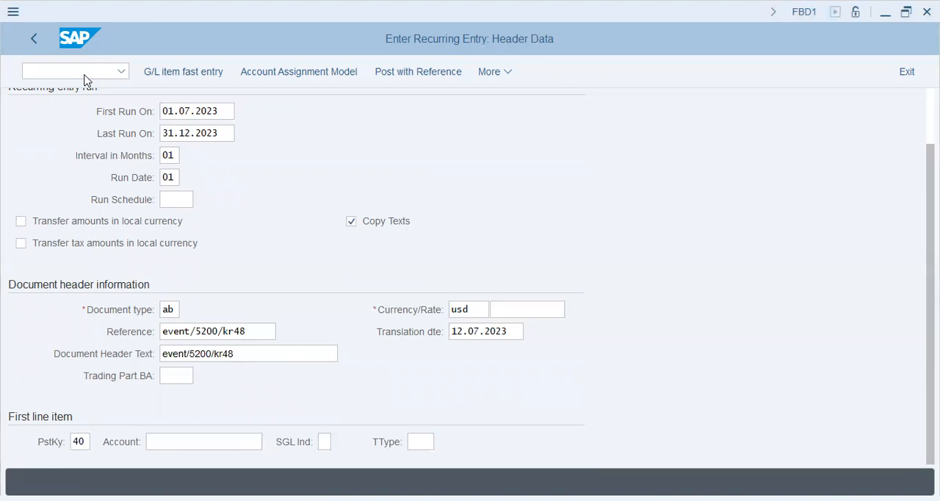
left_click(481, 290)
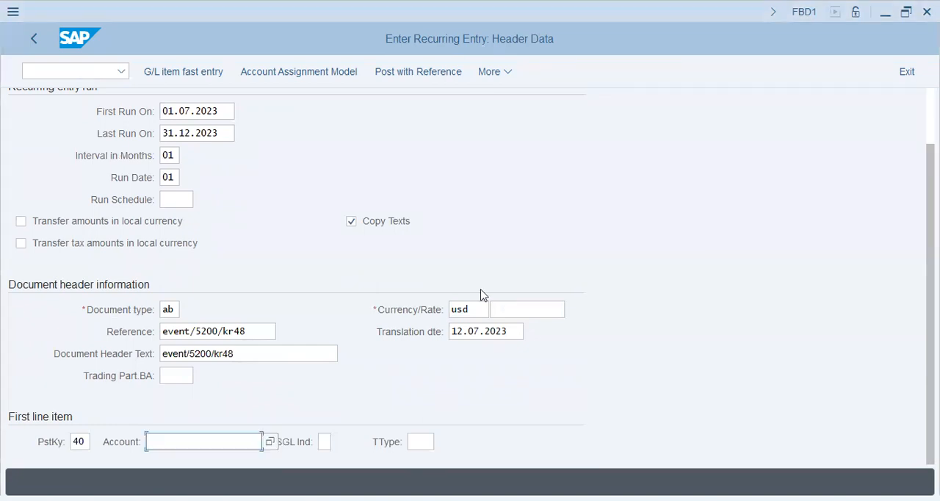
key("alt+Tab")
left_click(228, 104)
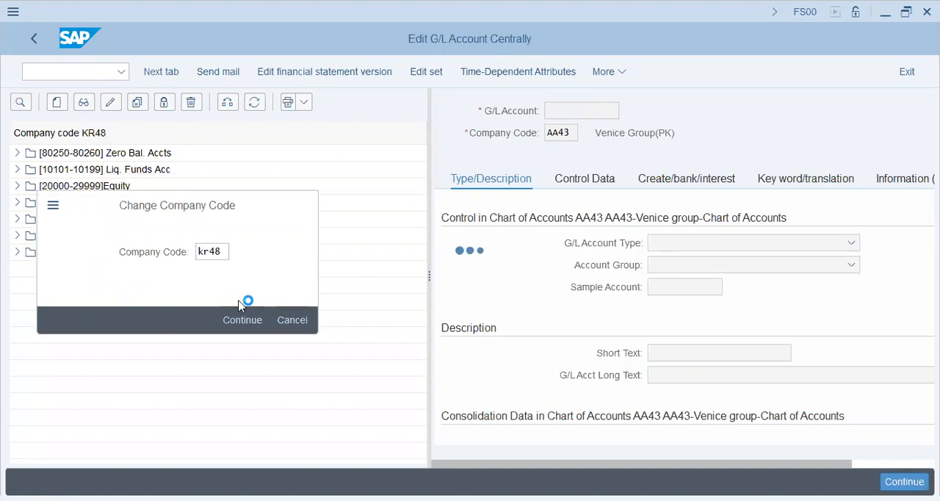
Step: Copy the Expense Accounts G/L account 30201 to a new G/L account 30250 in company code KR48
left_click(18, 203)
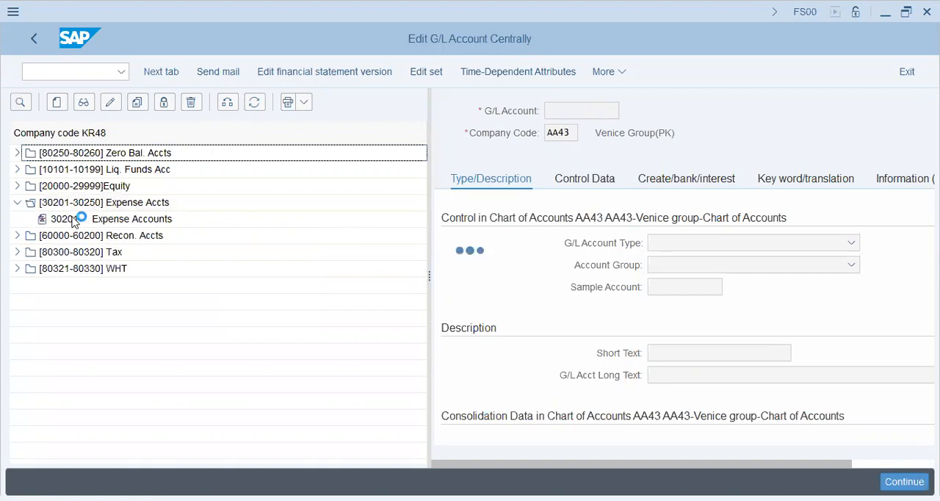
left_click(106, 219)
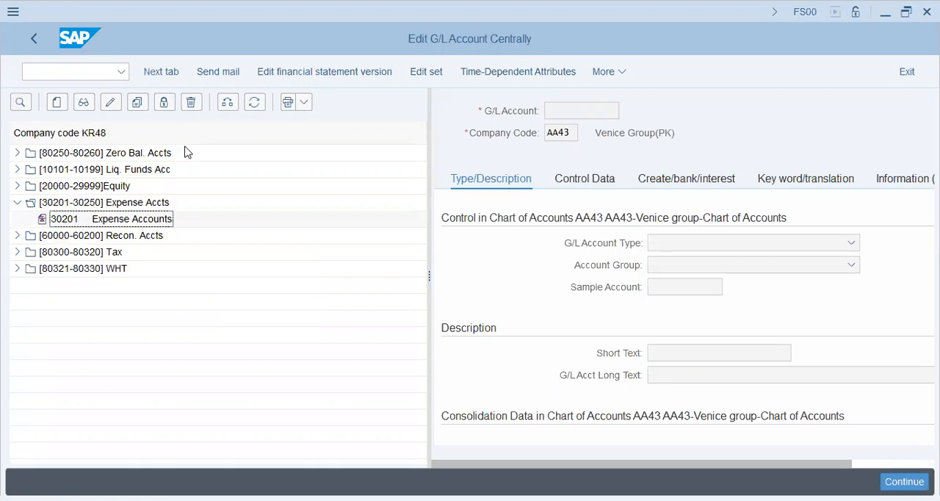
left_click(137, 103)
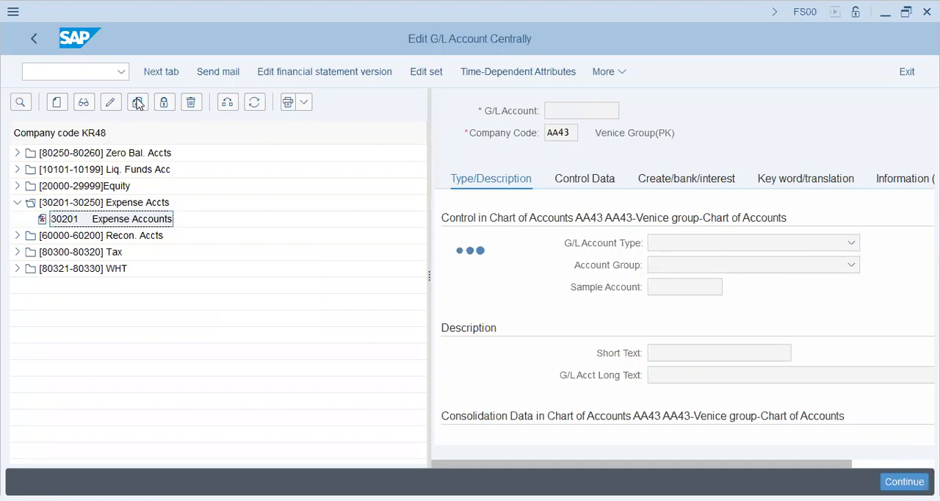
type("302")
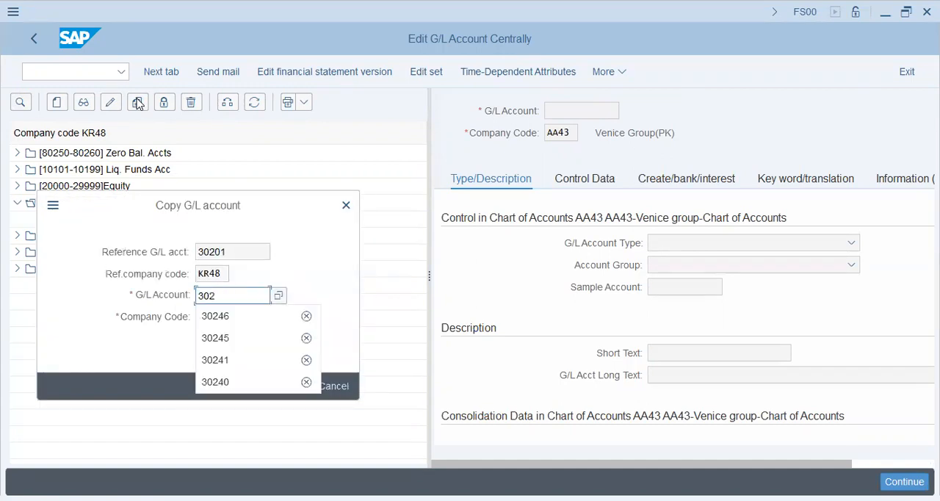
type("4")
key("BackSpace")
type("50")
key("Return")
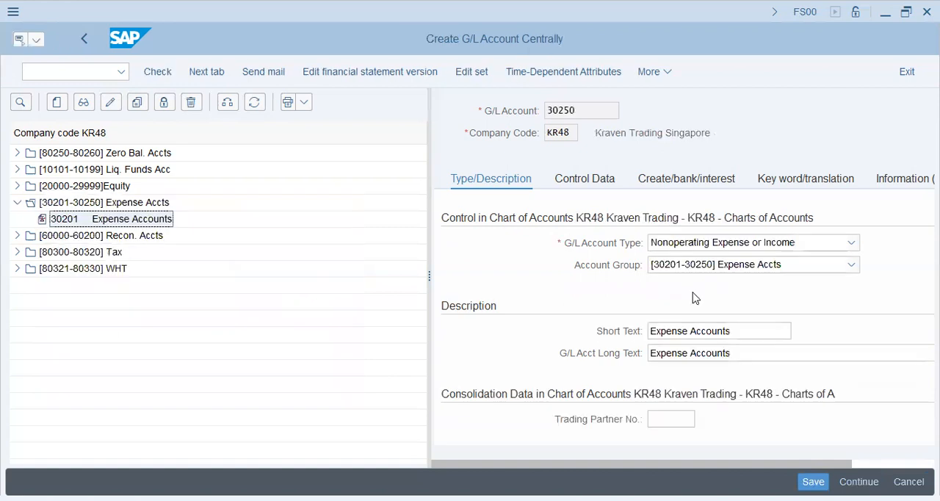
Step: Set the short text of the new G/L account 30250 to Events/Exhibitions
left_click_drag(756, 337, 496, 338)
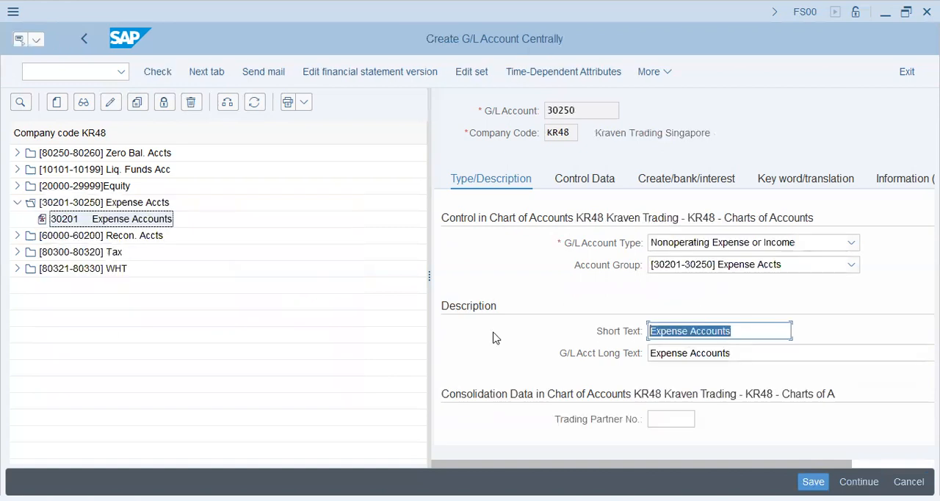
type("Events")
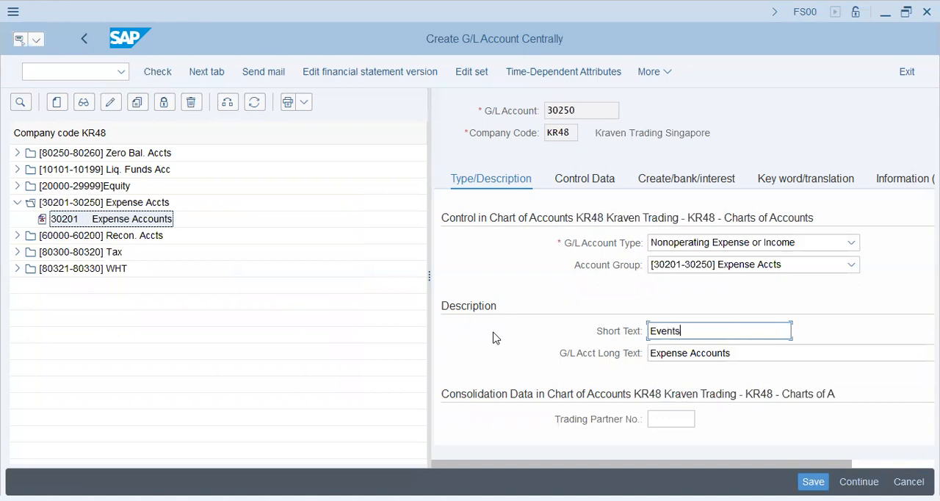
type("/Exh")
type("ibition")
type("s")
Step: Set the account's long text to Events & Exhibitions Expenses and save the new G/L account
key("Tab")
type("Events ")
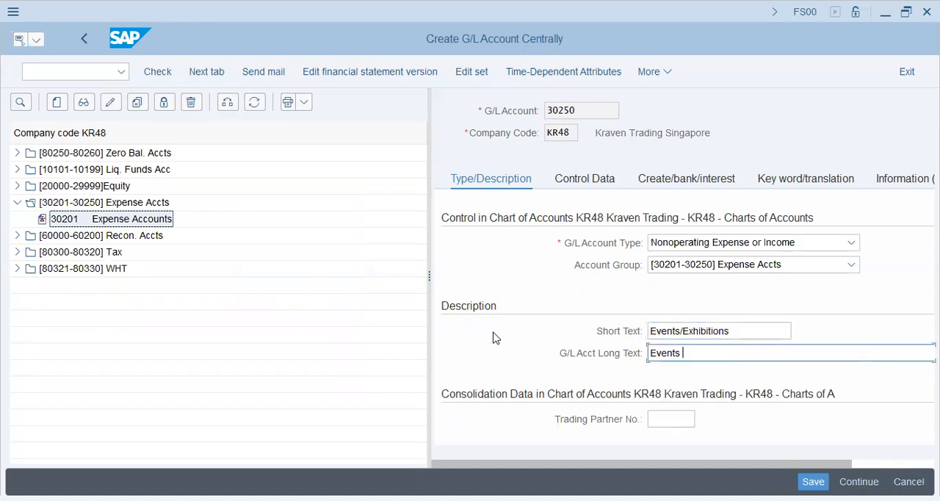
type("& Exhibitions Expe")
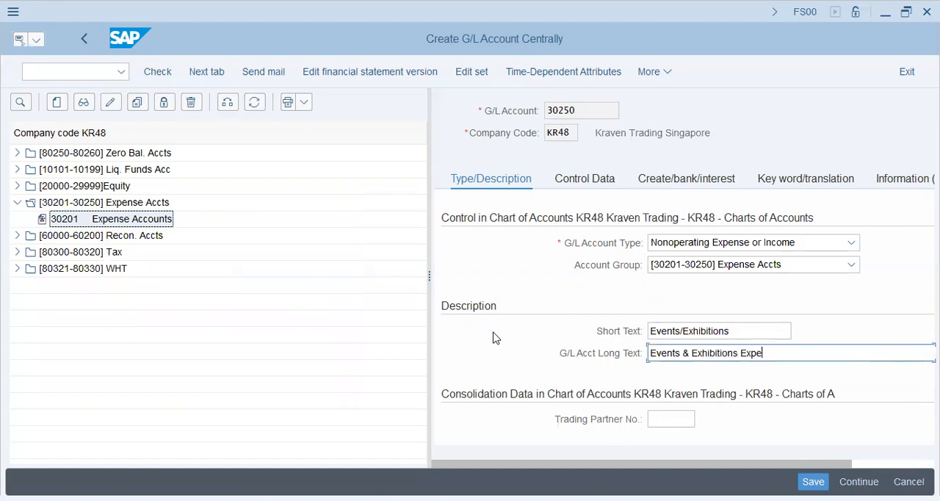
type("nses")
left_click(813, 481)
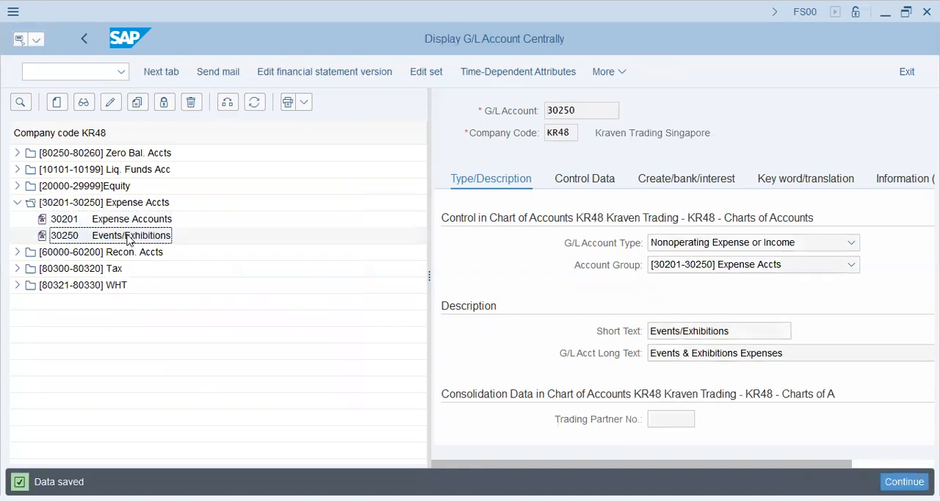
Step: Look up the bank account under Liq. Funds, and back in FBD1 enter account 30250 for the first line item
left_click(17, 170)
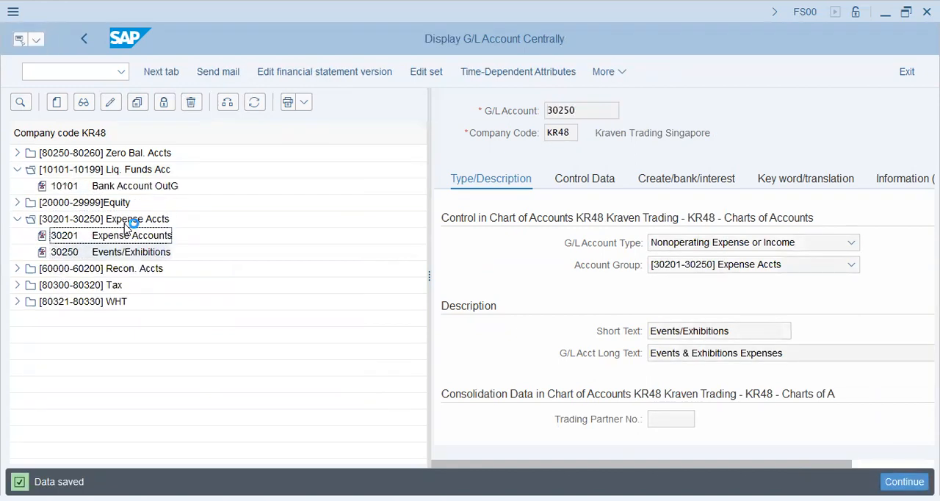
left_click(158, 188)
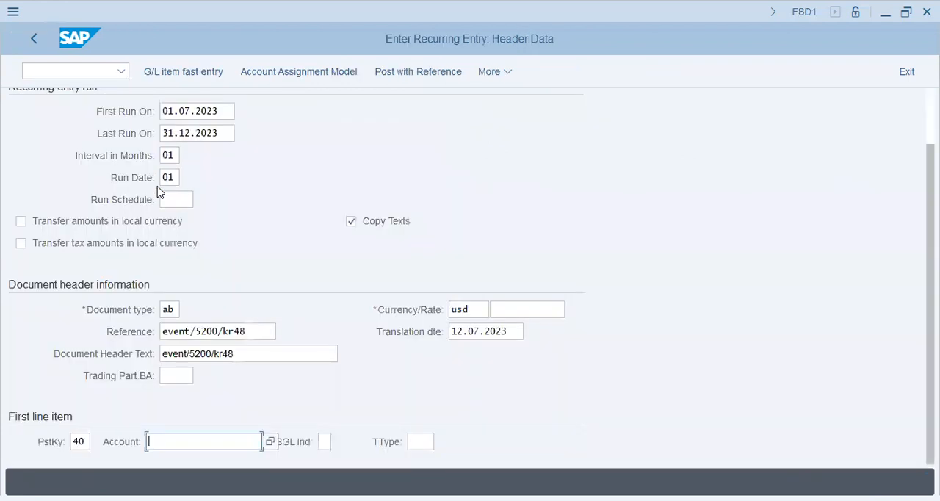
type("30250")
key("Return")
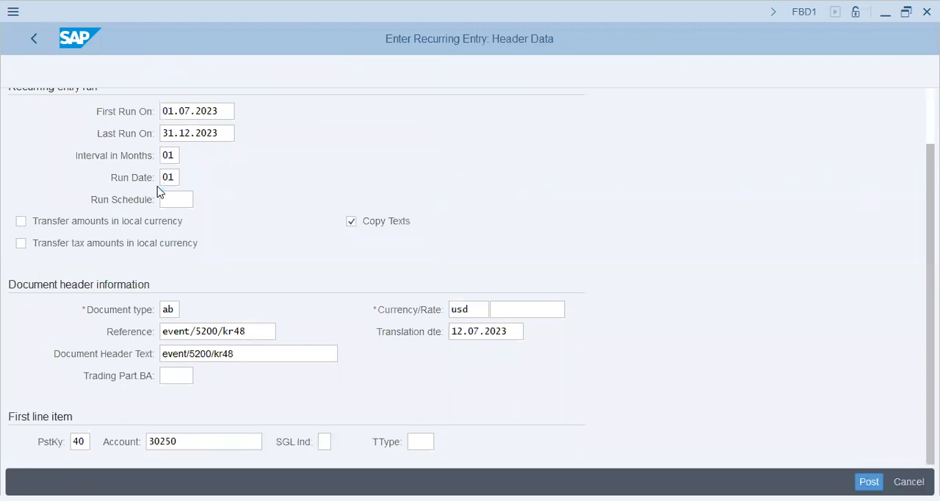
Step: Set the amount of the debit item on account 30250 to 5200 USD
type("5")
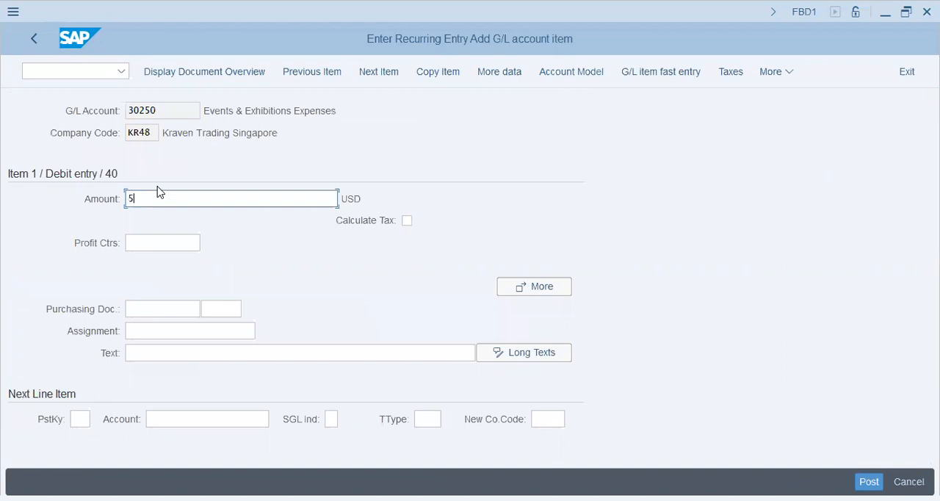
type("200")
key("Tab")
Step: Fill the debit item's assignment and text with event/5200/kr48
key("Tab")
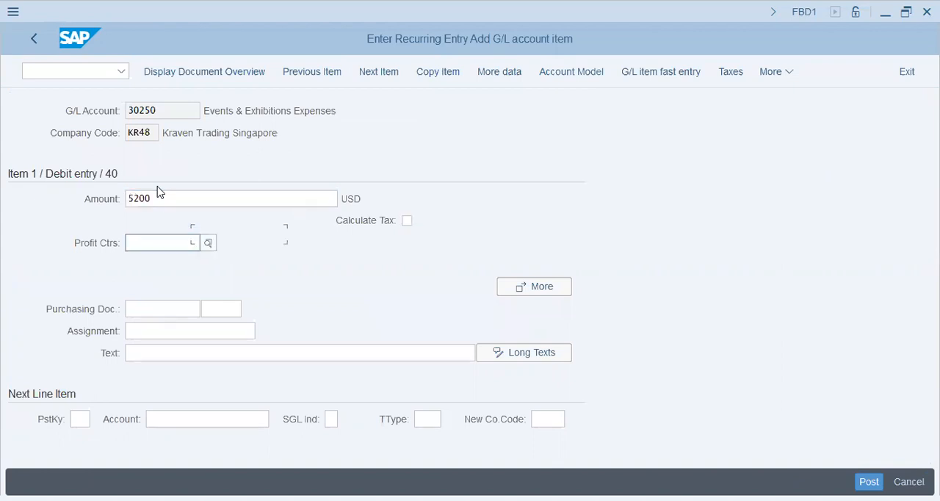
key("Tab")
key("Tab")
key("Tab")
key("Tab")
key("ctrl+v")
key("Tab")
key("ctrl+v")
Step: Add the next line item with posting key 50 and account 10101
key("Tab")
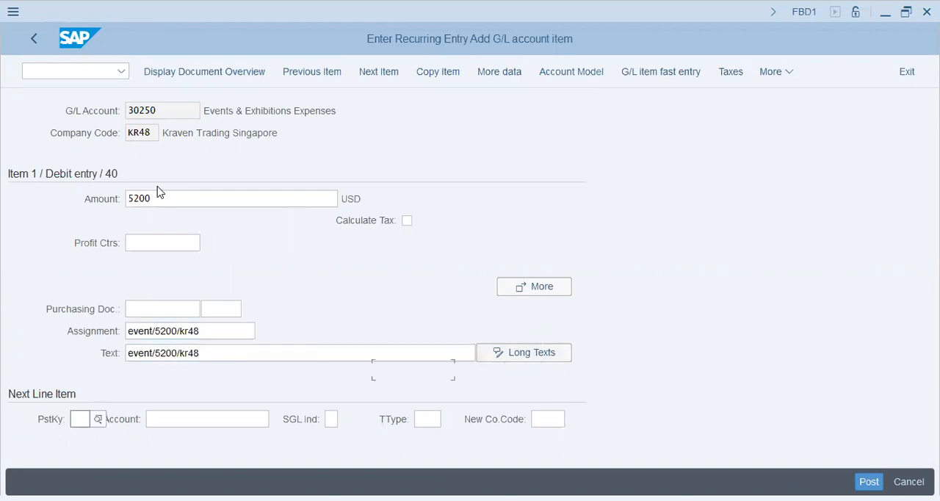
type("50")
key("Tab")
type("10101")
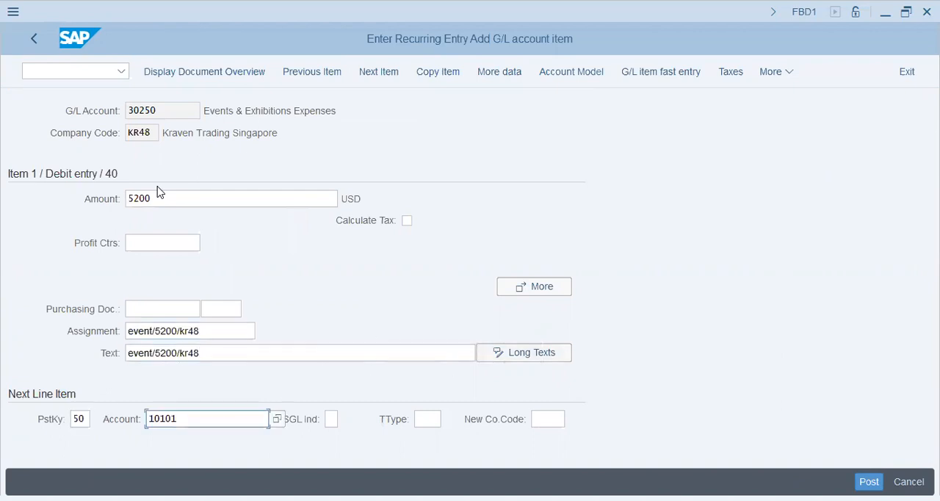
left_click(204, 73)
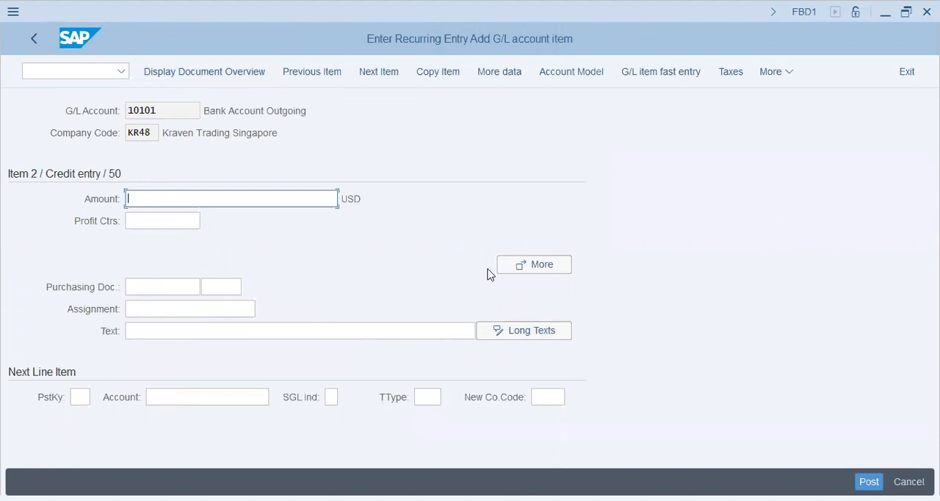
Step: Enter * as the credit item's amount and event/5200/kr48 as its assignment and text
type("*")
key("Tab")
key("Tab")
key("Tab")
key("Tab")
key("Down")
key("Return")
key("Tab")
key("Return")
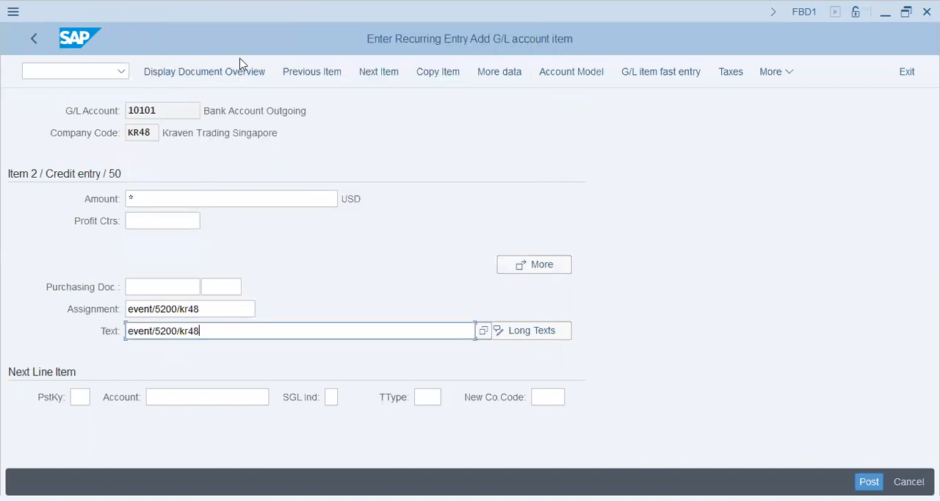
Step: Store the recurring entry from its document overview and select the new document number in the status message
left_click(226, 80)
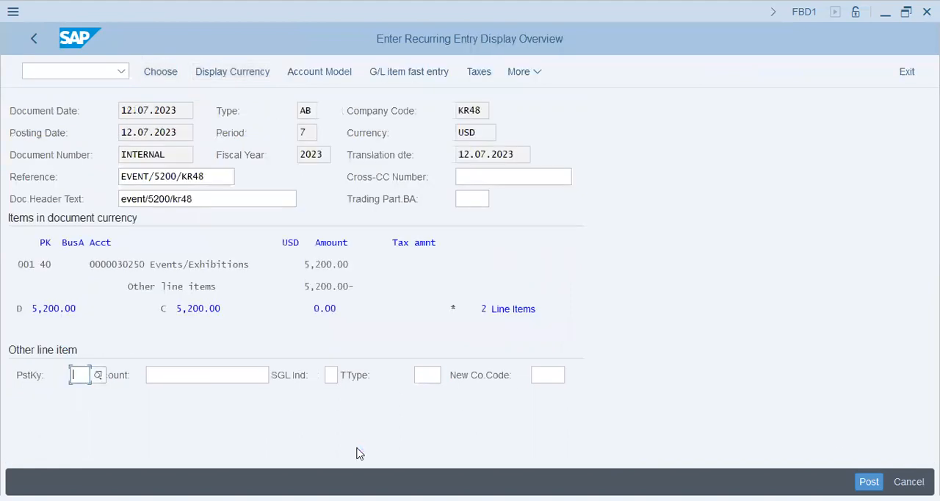
key("ctrl+s")
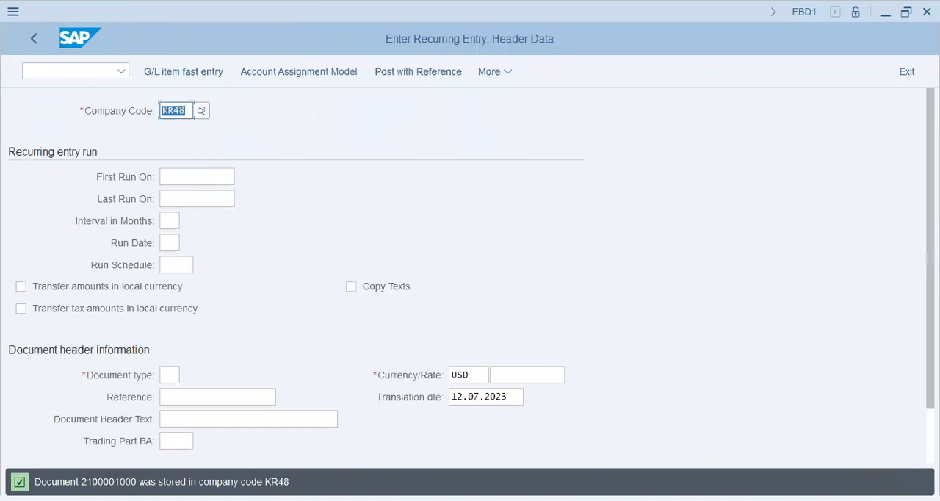
double_click(109, 482)
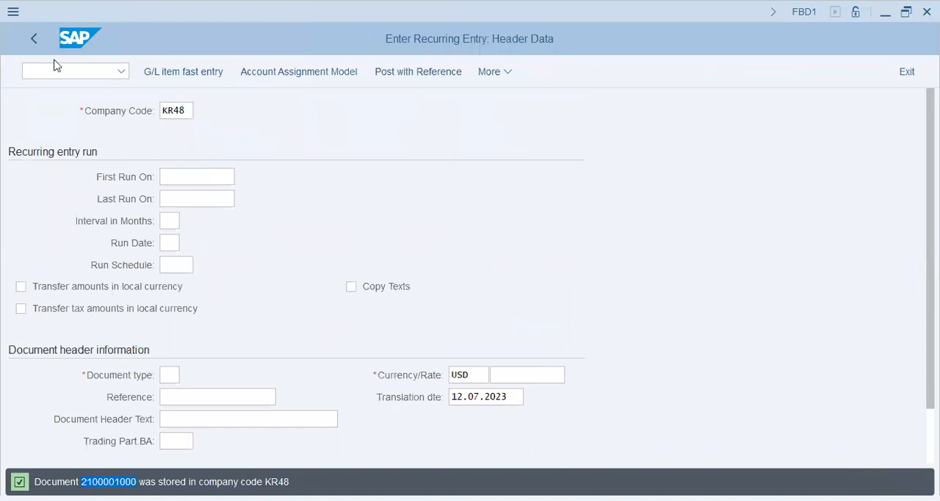
Step: Switch to transaction F.14 and enter KR48 as the company code for creating postings from recurring documents
type("/nf.14")
key("Return")
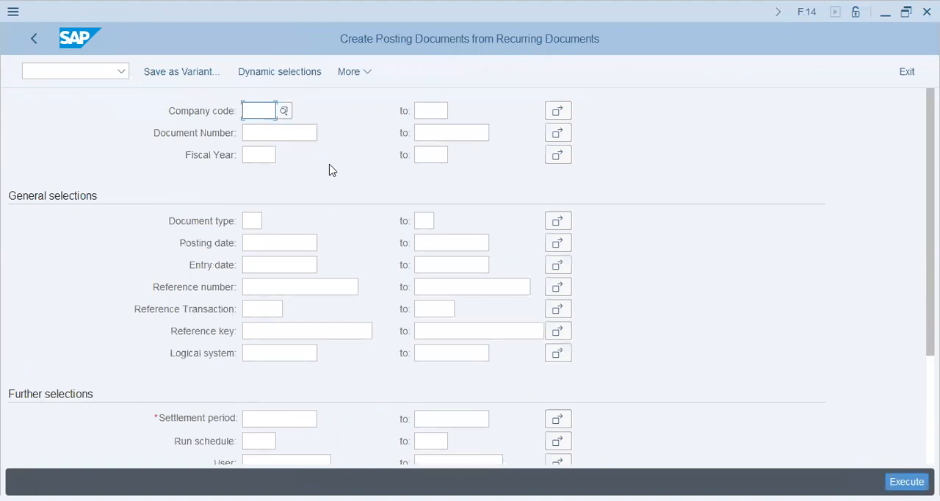
type("kr48")
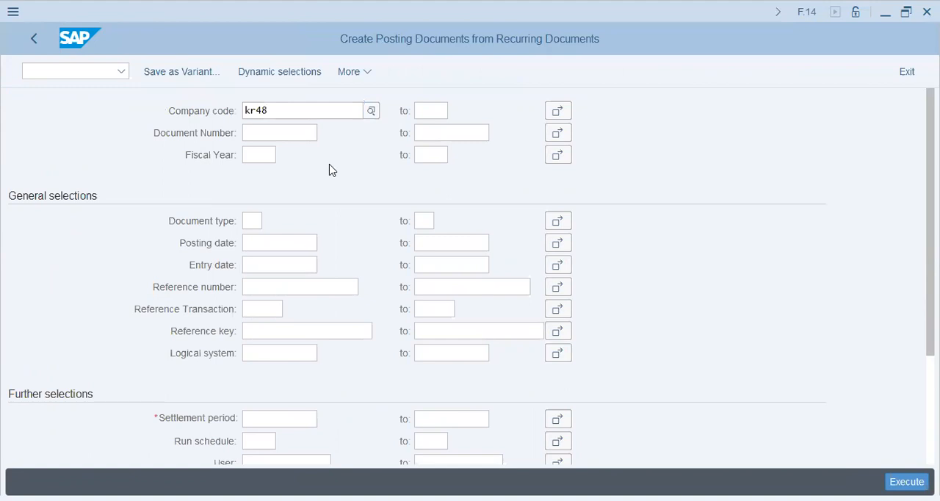
Step: Enter fiscal year 2023 and a settlement period from 01.07.2023 to 31.12.2023 for company code KR48
key("Return")
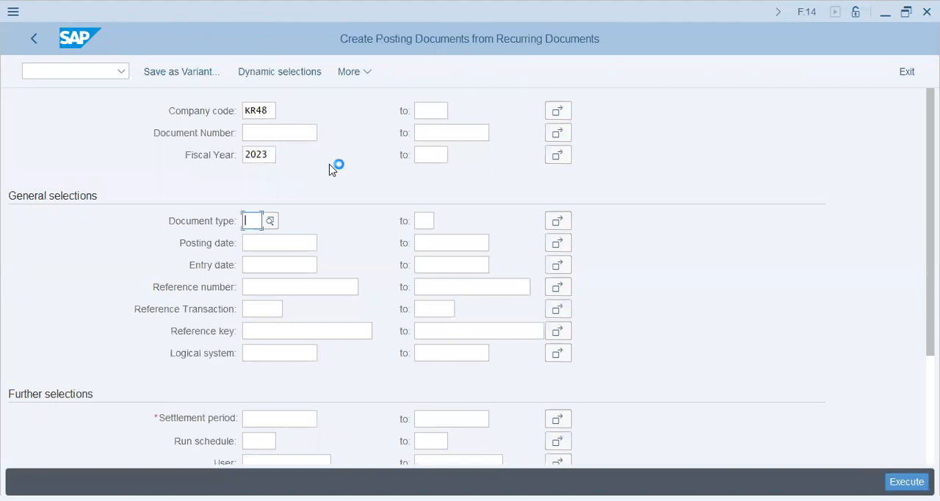
key("Down")
key("Down")
key("Down")
key("Down")
key("Down")
key("Down")
key("Down")
key("Down")
key("Up")
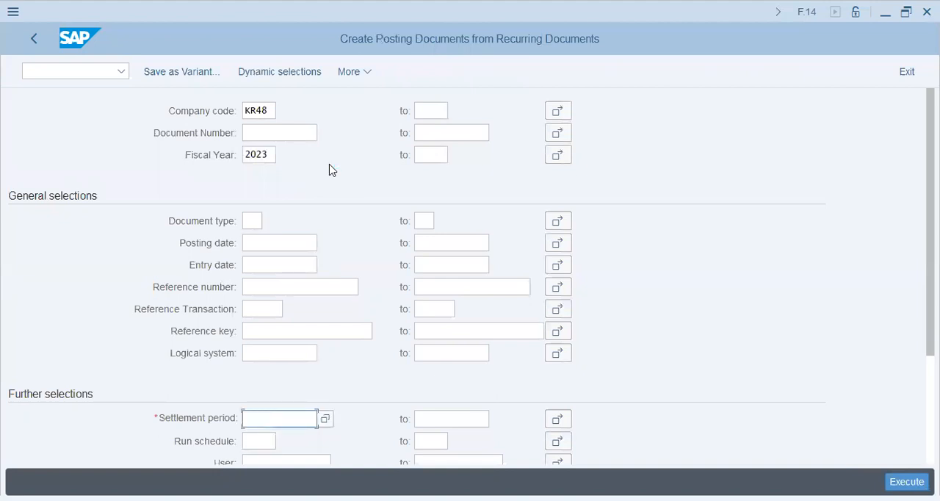
type("01.")
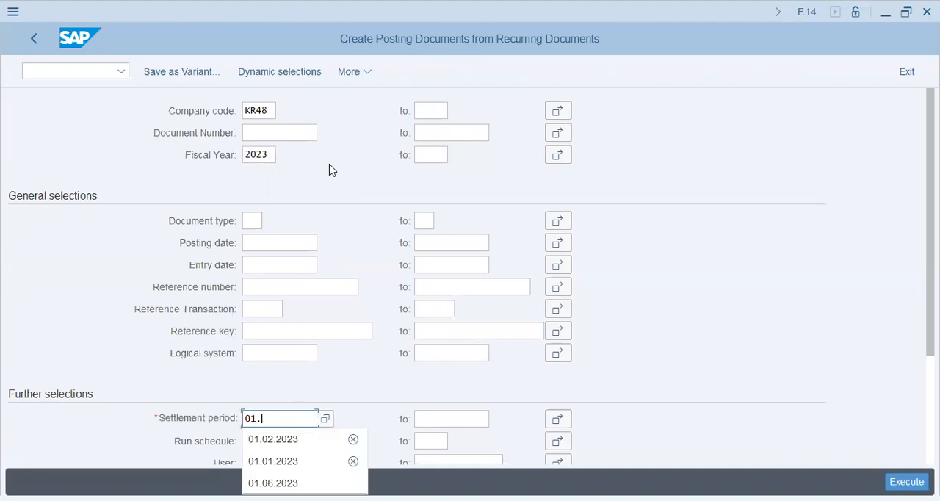
type("07.2023")
key("Tab")
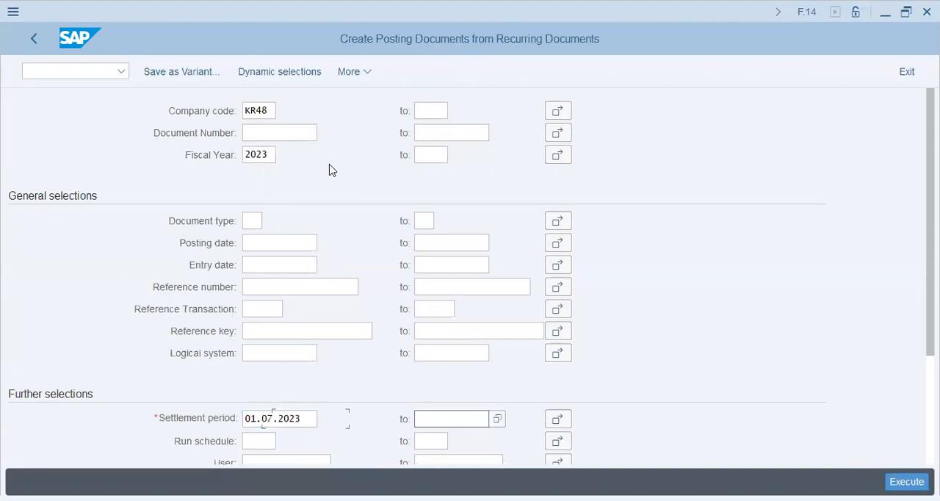
type("31.12.2023")
key("Tab")
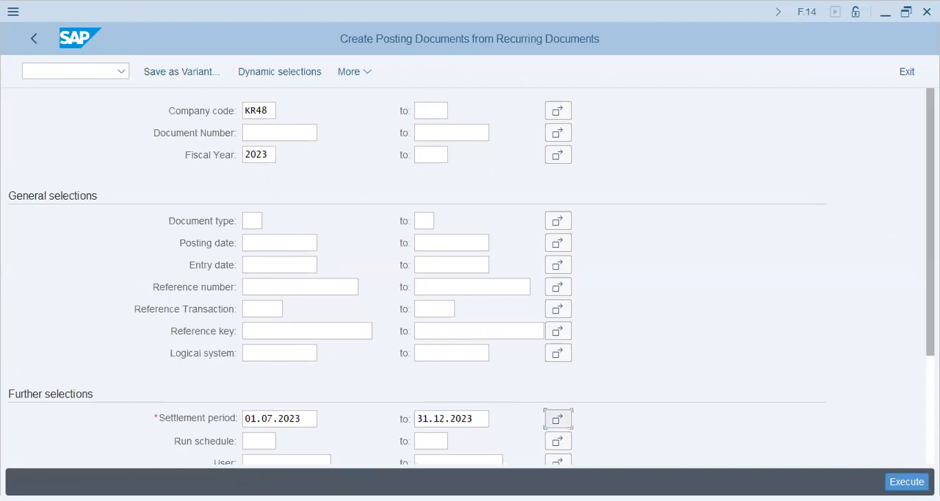
Step: Name the batch input session Event5200 and execute the creation of posting documents
scroll(470, 279, "down", 3)
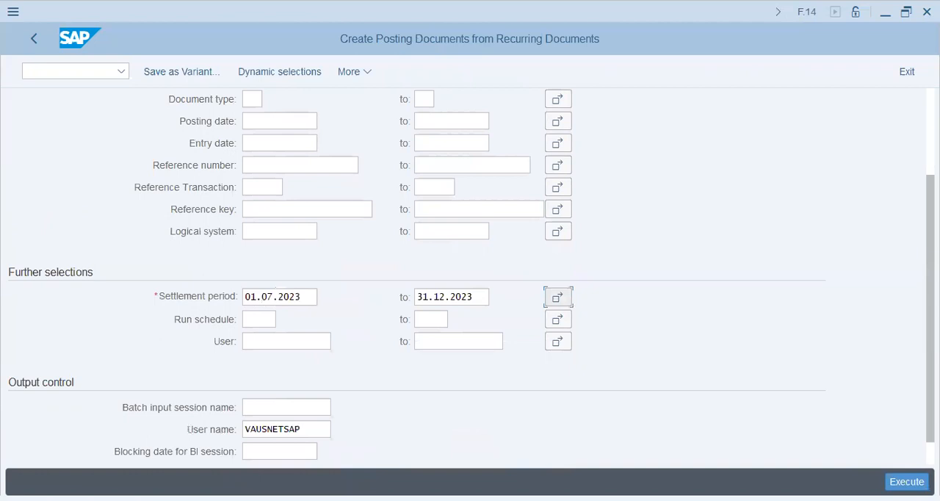
left_click(296, 412)
type("Event5200")
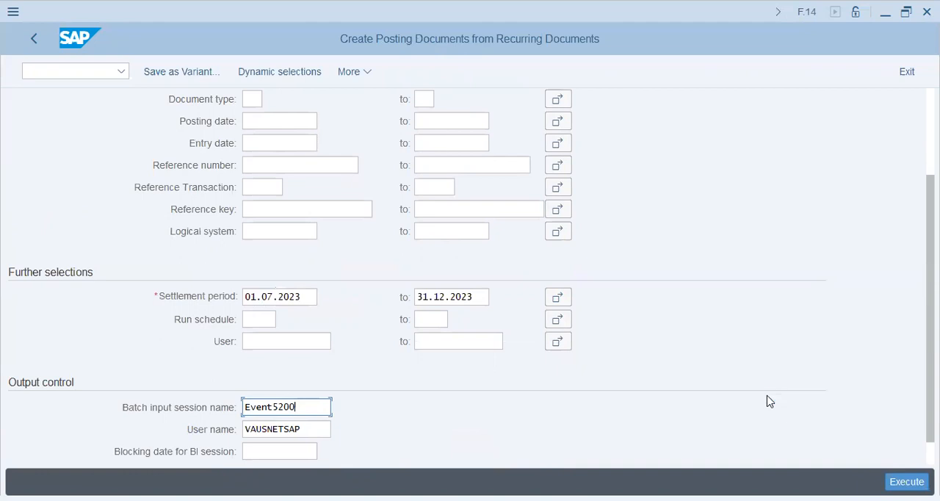
Step: Switch to transaction SM35 and process the new session EVENT5200 in the foreground with Extended log and Expert mode
left_click(72, 73)
type("/nsm35")
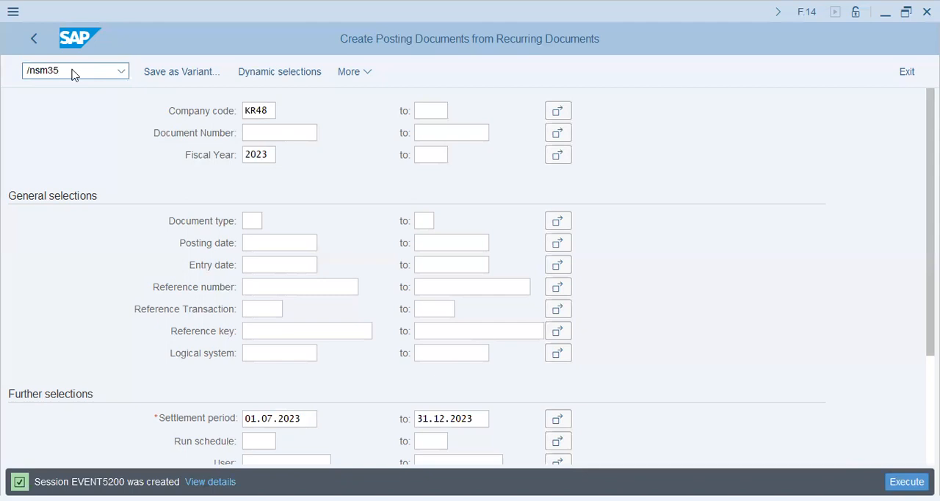
key("Return")
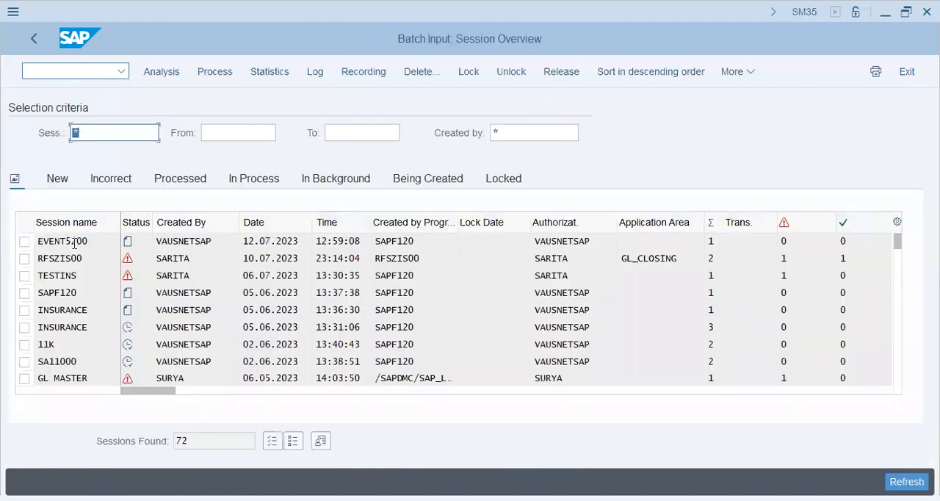
left_click(24, 242)
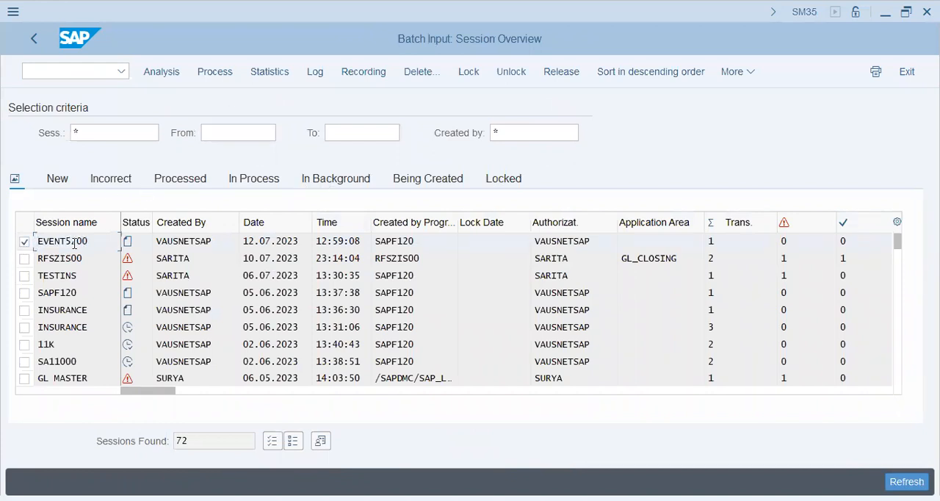
left_click(214, 73)
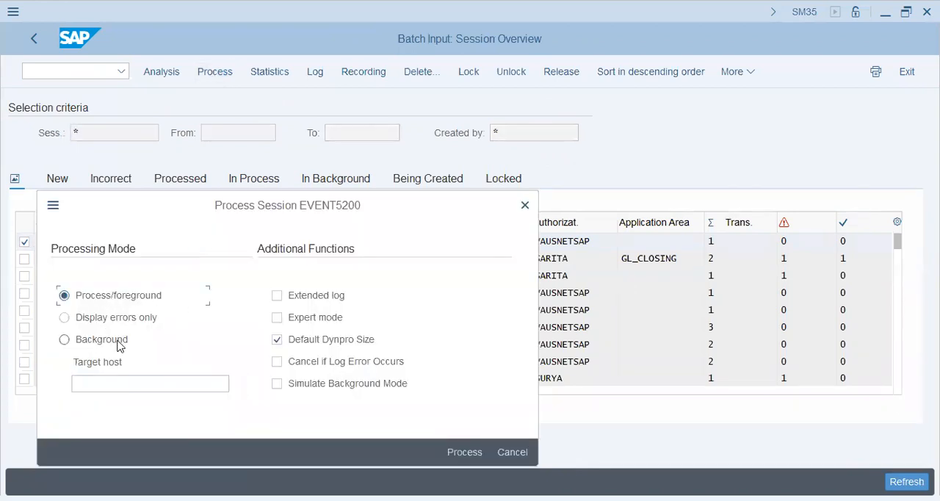
left_click(284, 296)
left_click(285, 321)
left_click(471, 447)
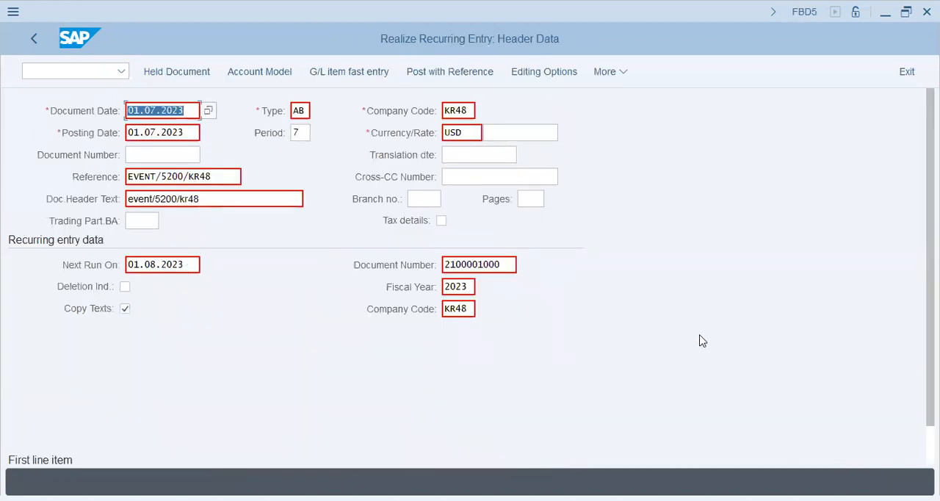
Step: Step through the recurring entry's header and both G/L items until it is posted, and exit batch input
key("Return")
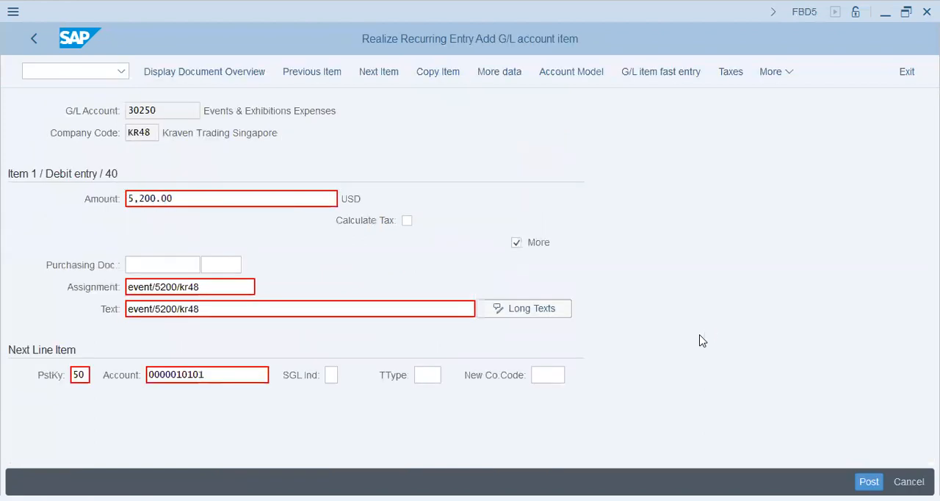
key("ctrl+s")
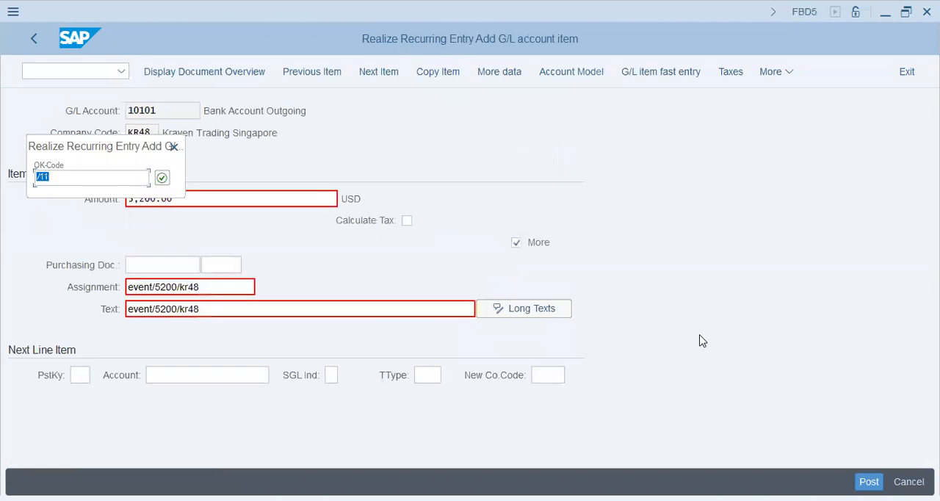
key("Return")
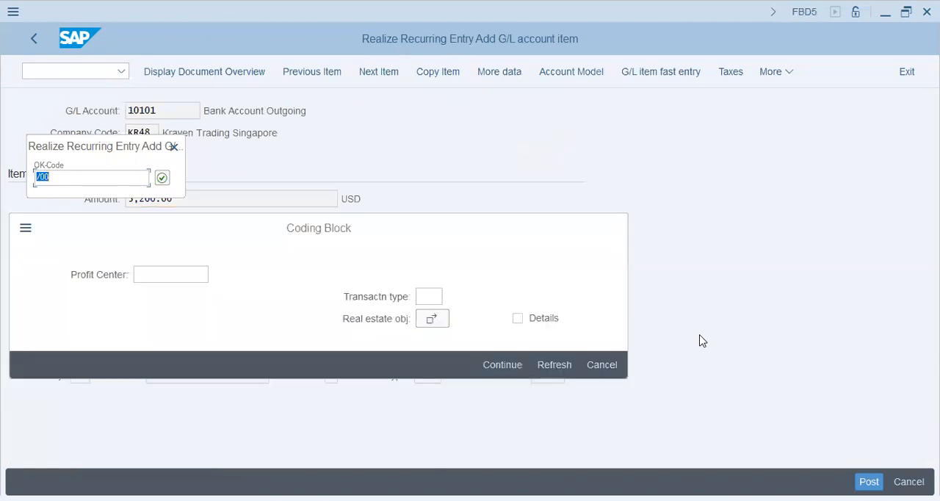
key("Return")
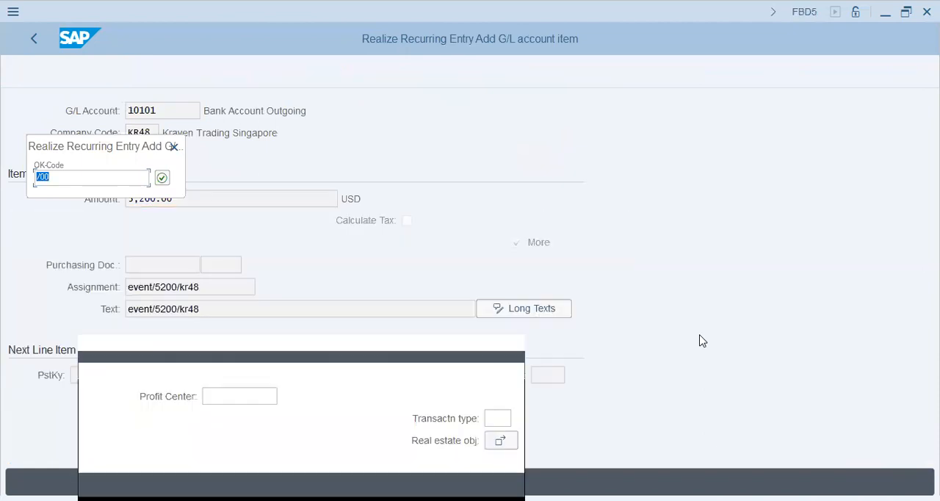
key("Return")
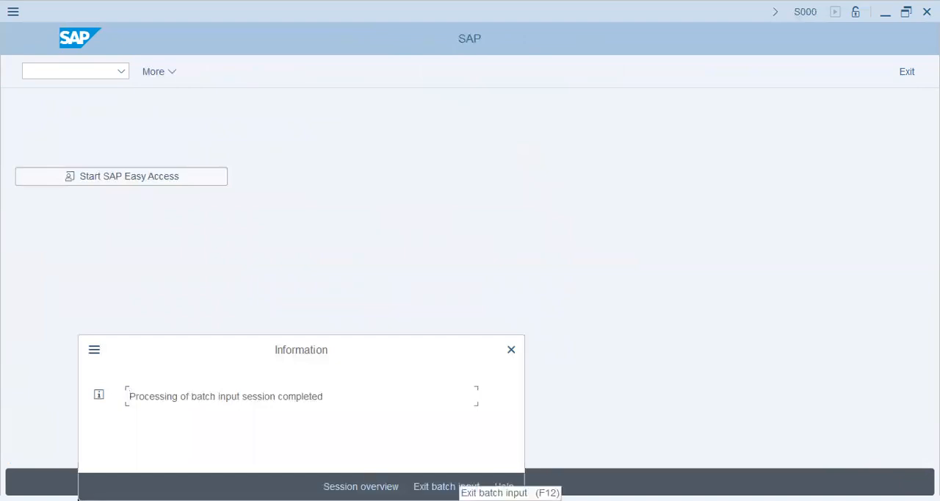
left_click(454, 486)
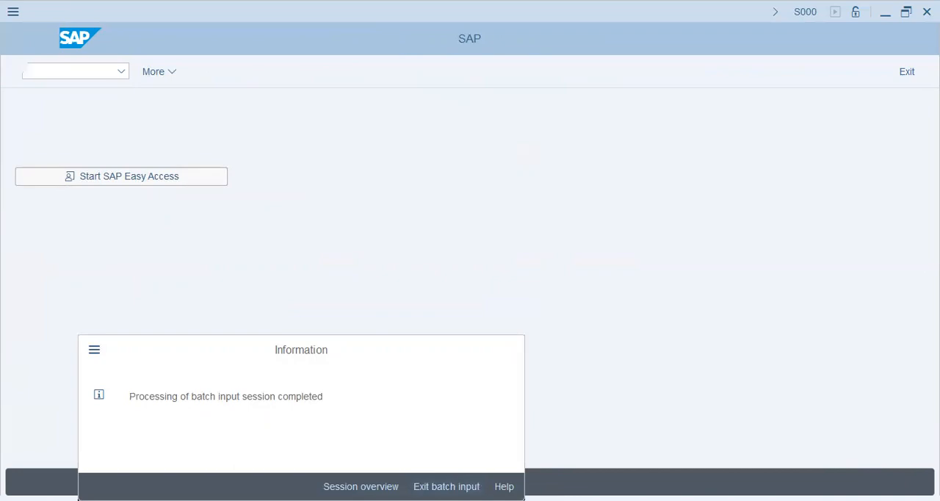
Step: Display all items of G/L account 30250 in company code KR48 with FBL3N and check the item's amount, text, document number and posting key
type("fbl3n")
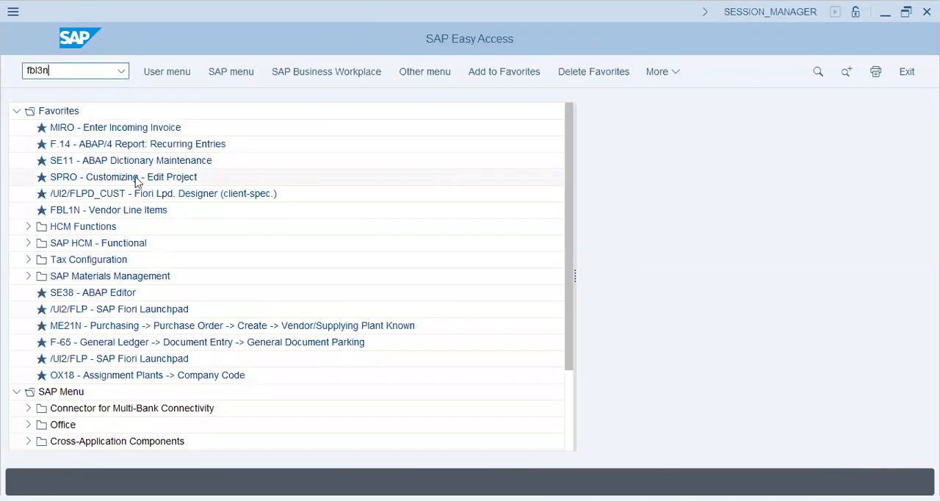
key("Return")
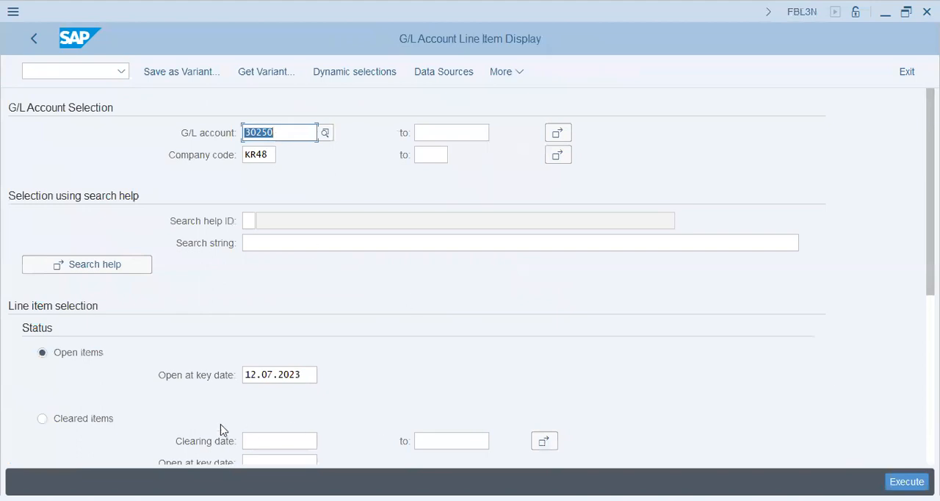
scroll(282, 366, "down", 5)
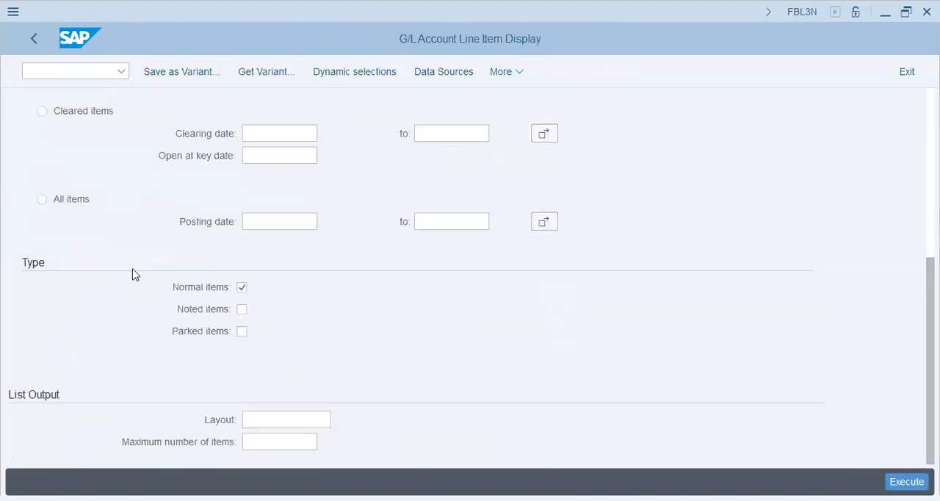
left_click(74, 203)
left_click(907, 481)
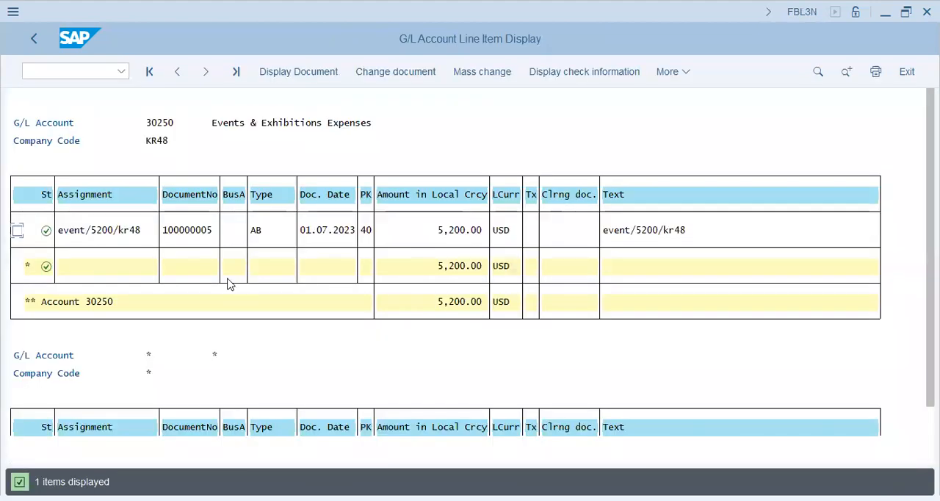
left_click(453, 234)
left_click(625, 234)
left_click(677, 234)
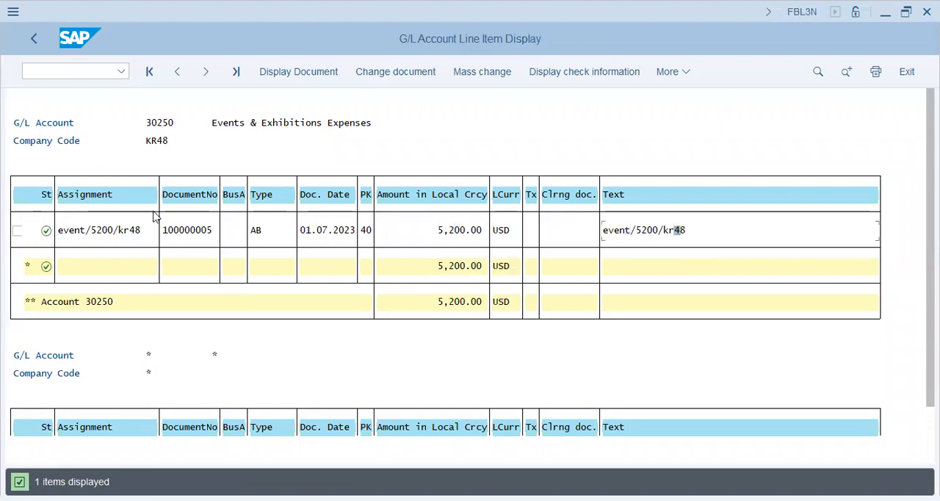
left_click(186, 234)
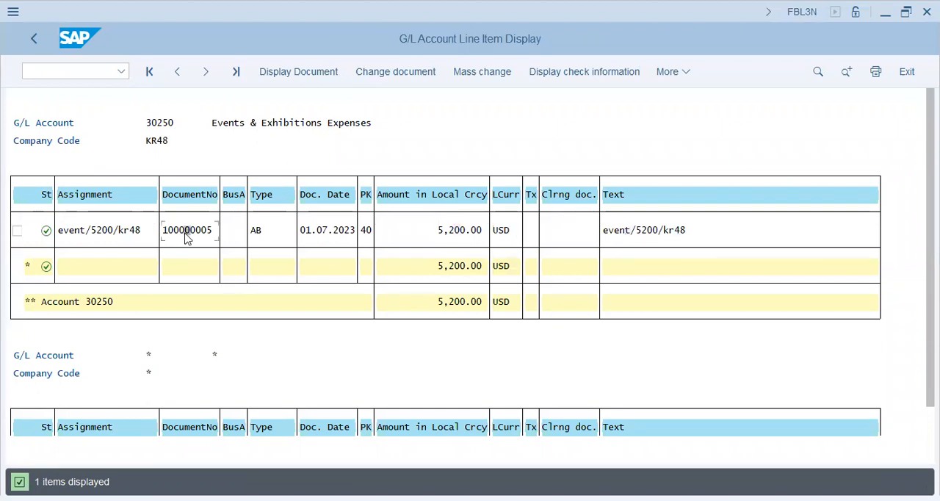
left_click(365, 232)
Step: Switch back to transaction F.14 for creating posting documents from recurring documents
left_click(70, 73)
type("/nfb")
type(".")
key("BackSpace")
key("BackSpace")
type(".")
key("Return")
left_click(338, 233)
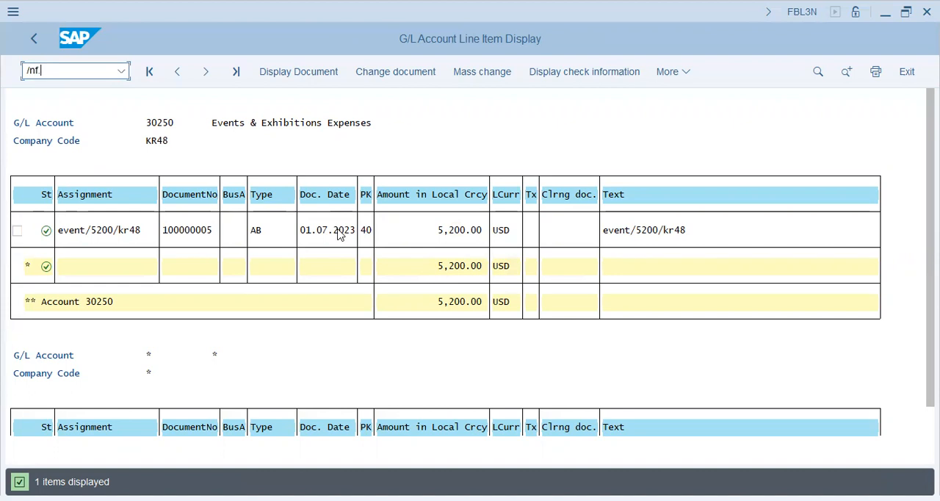
left_click(59, 73)
type("/nf.14")
key("Return")
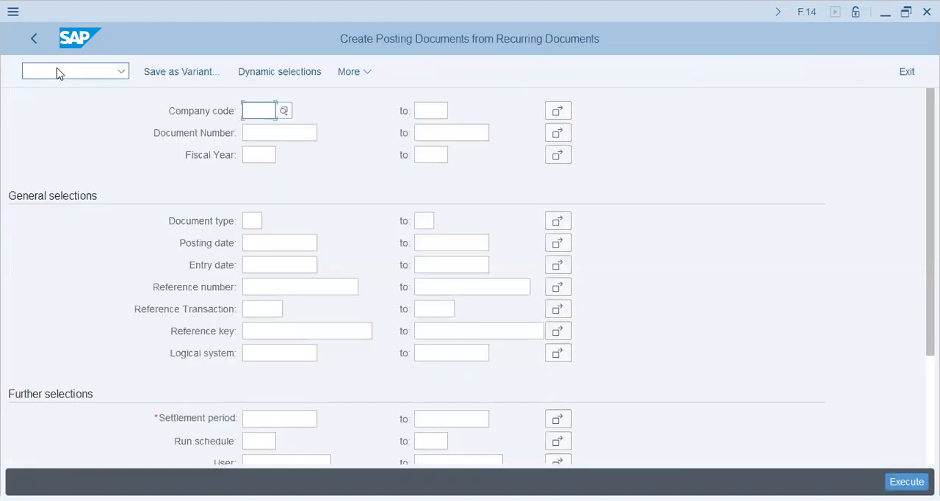
Step: Enter company code KR48 and a settlement period from 01.07.2023 to 31.12.2023 for the second run
type("kr48")
key("Tab")
key("Down")
key("Down")
key("Down")
key("Down")
key("Down")
key("Down")
key("Down")
key("Down")
key("Down")
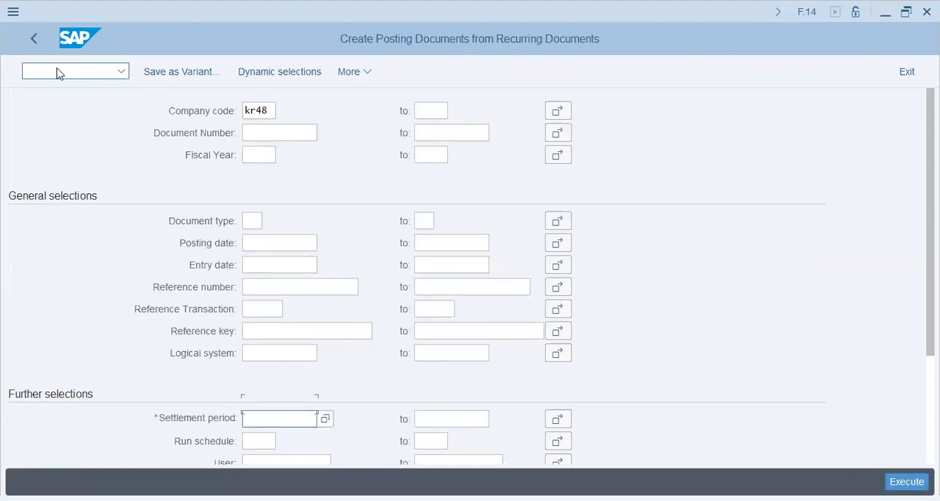
key("space")
key("Down")
key("Return")
key("Tab")
type("31.12.2023")
key("Return")
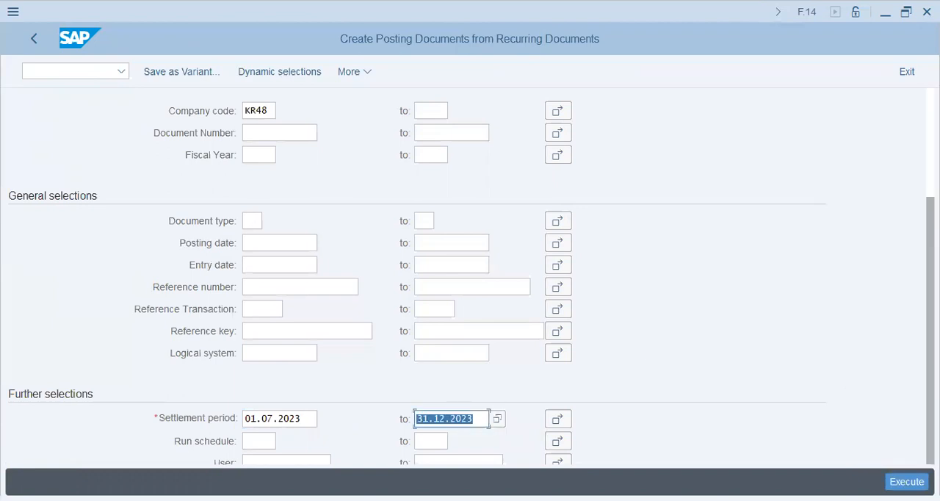
Step: Name the second run's batch input session EVENT5200 and execute it
scroll(338, 315, "down", 3)
left_click(260, 380)
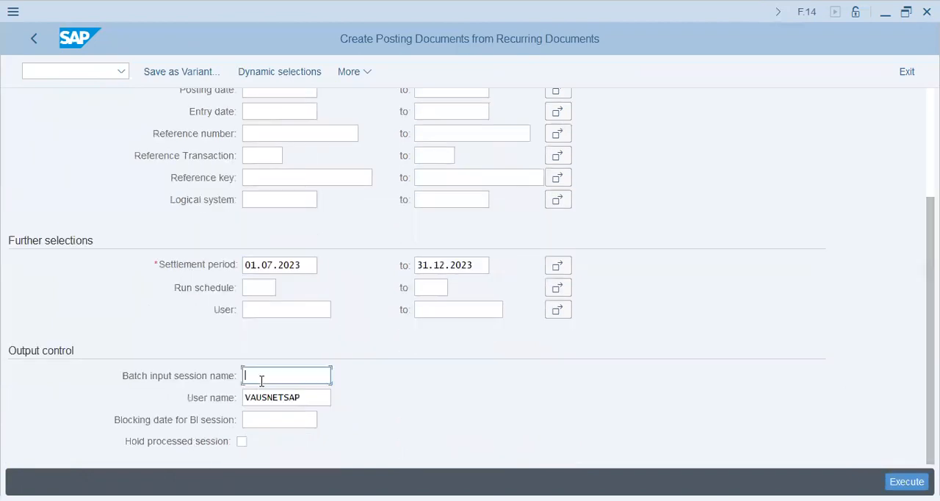
key("Return")
left_click(907, 481)
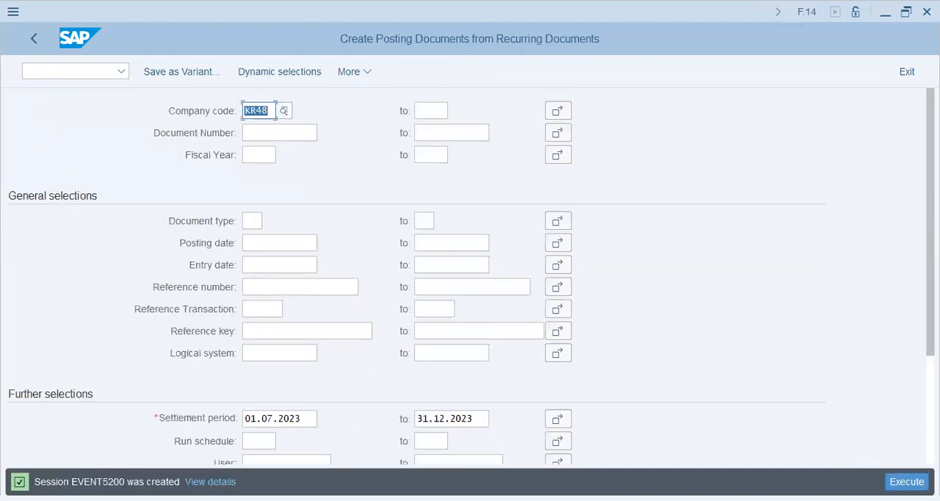
Step: Open SM35 and process the newly created EVENT5200 session in the foreground with Expert mode and Extended log enabled
left_click(70, 71)
type("/nsm35")
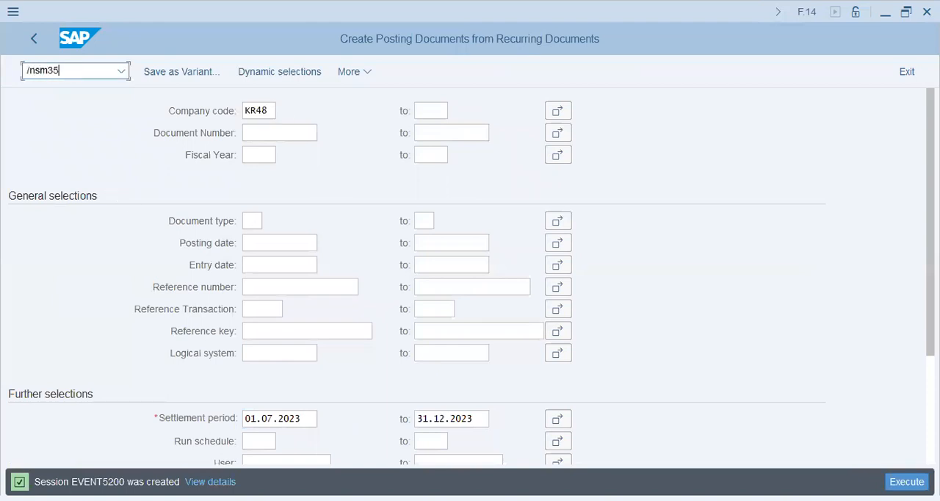
key("Return")
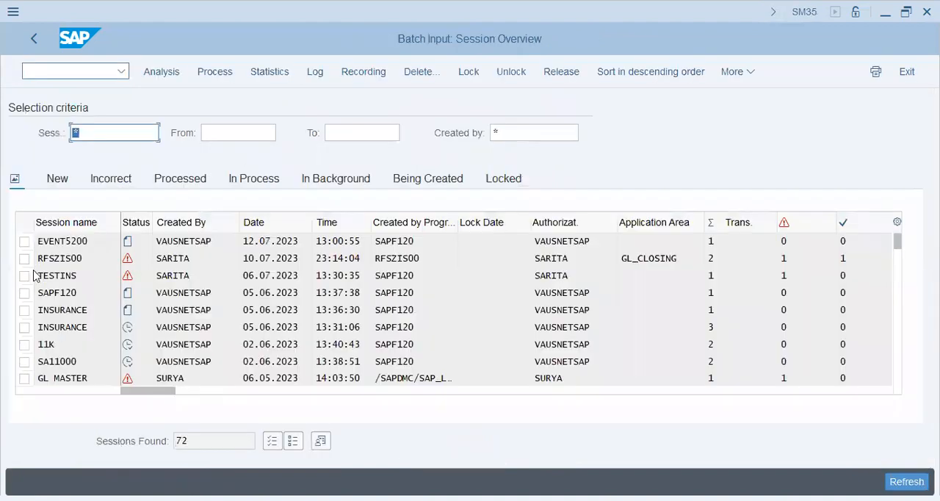
left_click(25, 242)
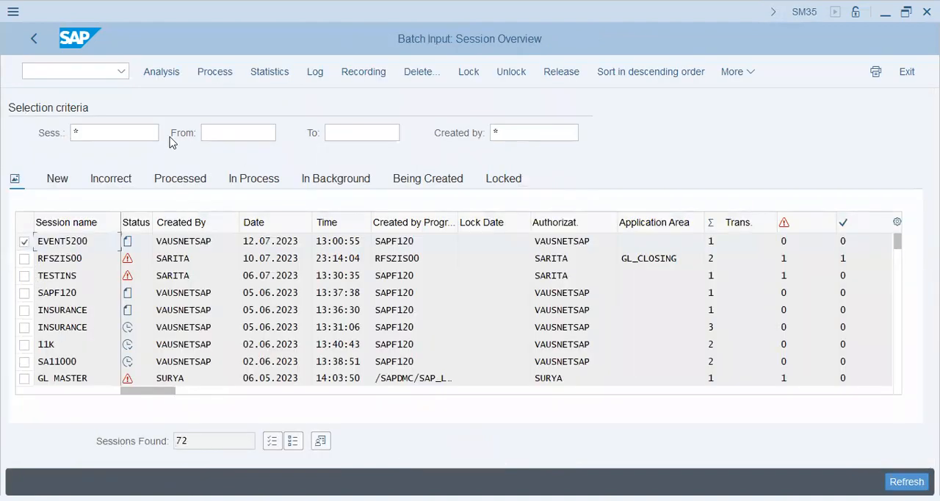
left_click(216, 72)
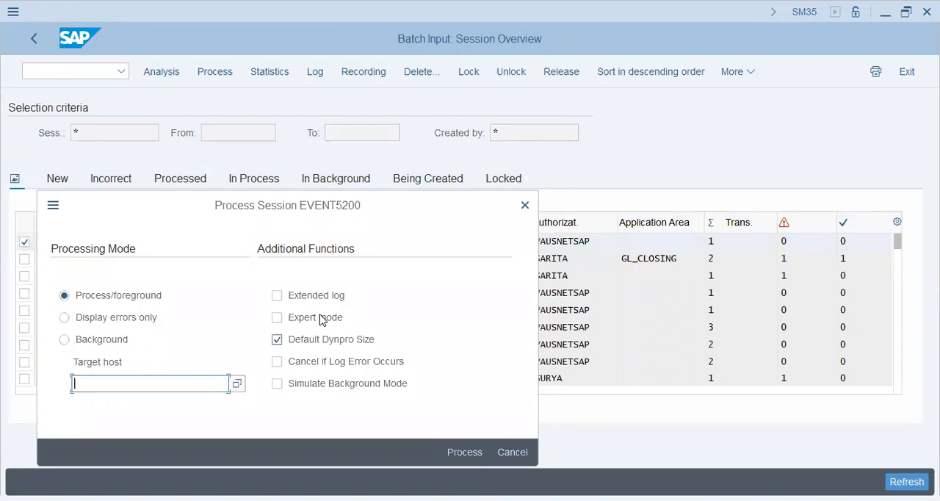
left_click(320, 318)
left_click(320, 295)
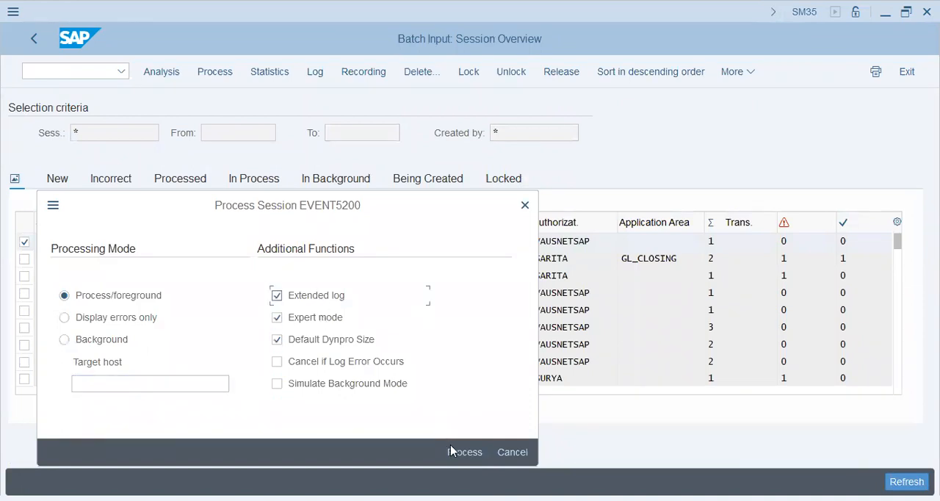
left_click(452, 448)
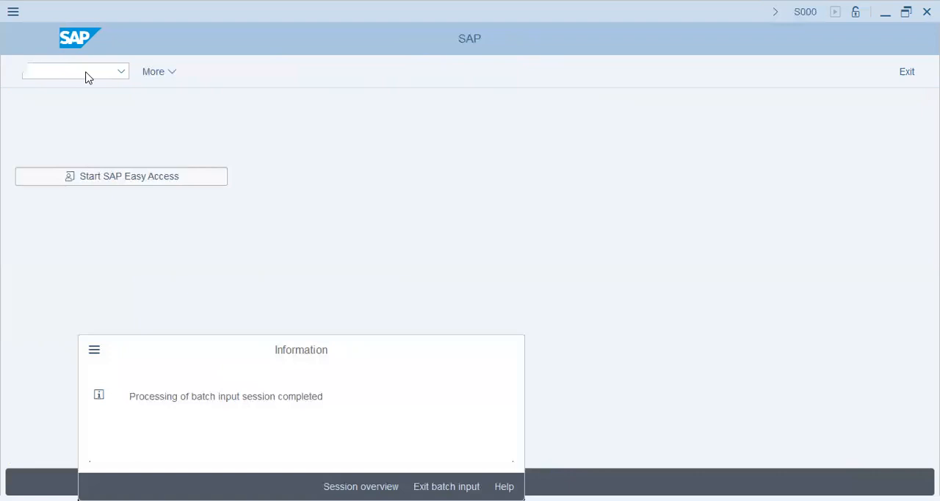
Step: Switch to FBL3N and display all items of G/L account 30250 in company code KR48
type("/nfbl3n")
key("Return")
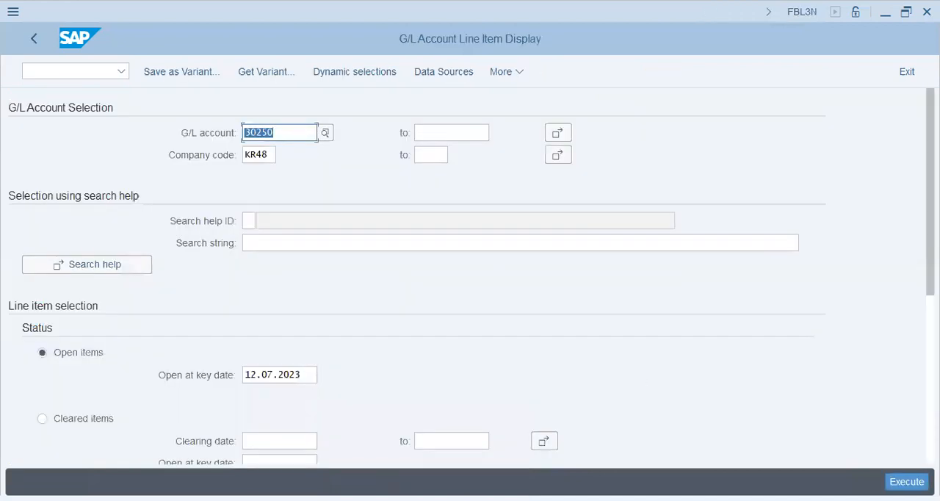
scroll(470, 280, "down", 5)
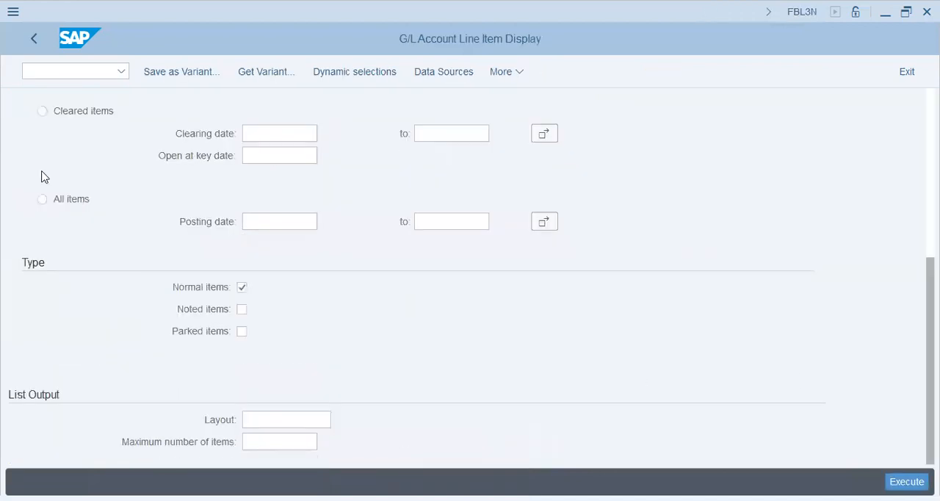
left_click(42, 199)
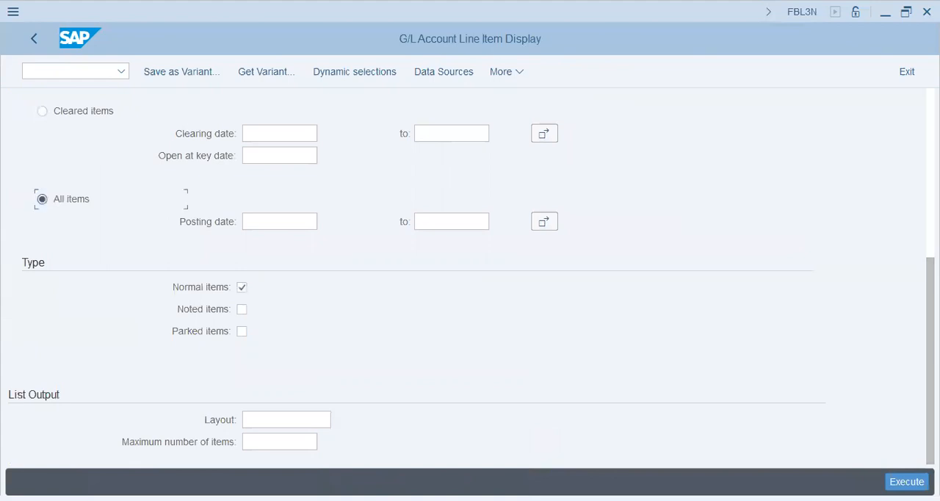
left_click(909, 480)
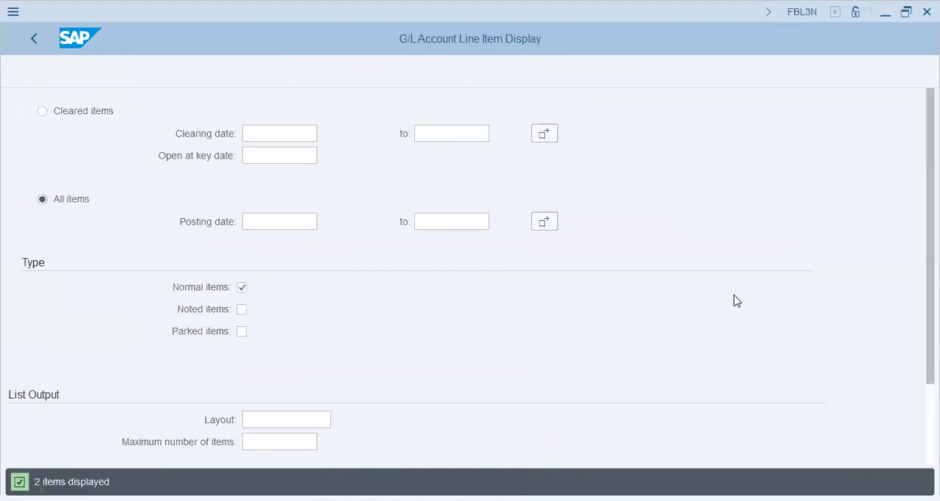